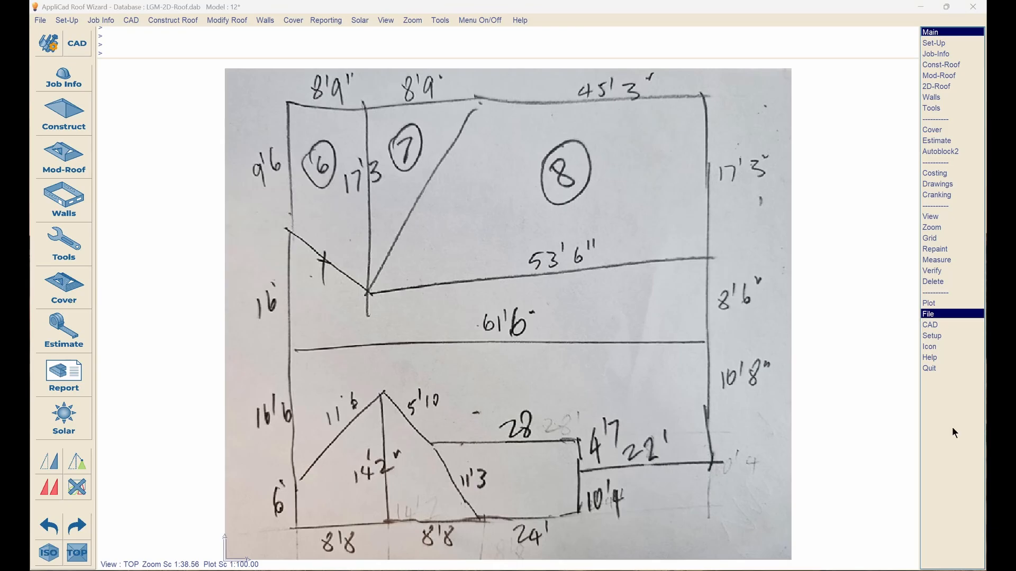
# - Start 2D-Roof Track-lines from Construct > Smartlines and zoom out over the sketch
pyautogui.click(69, 120)
pyautogui.click(82, 433)
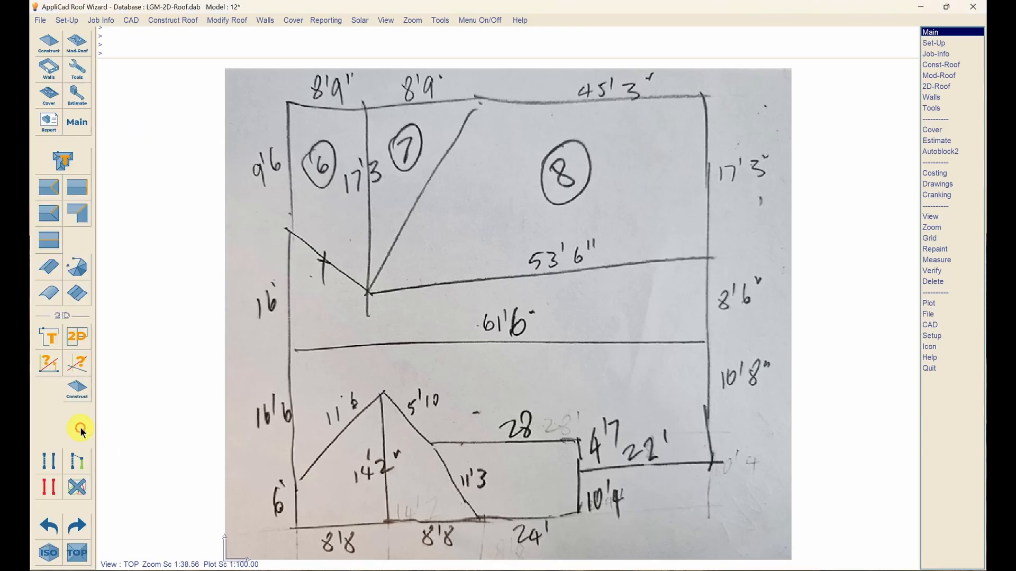
pyautogui.click(48, 334)
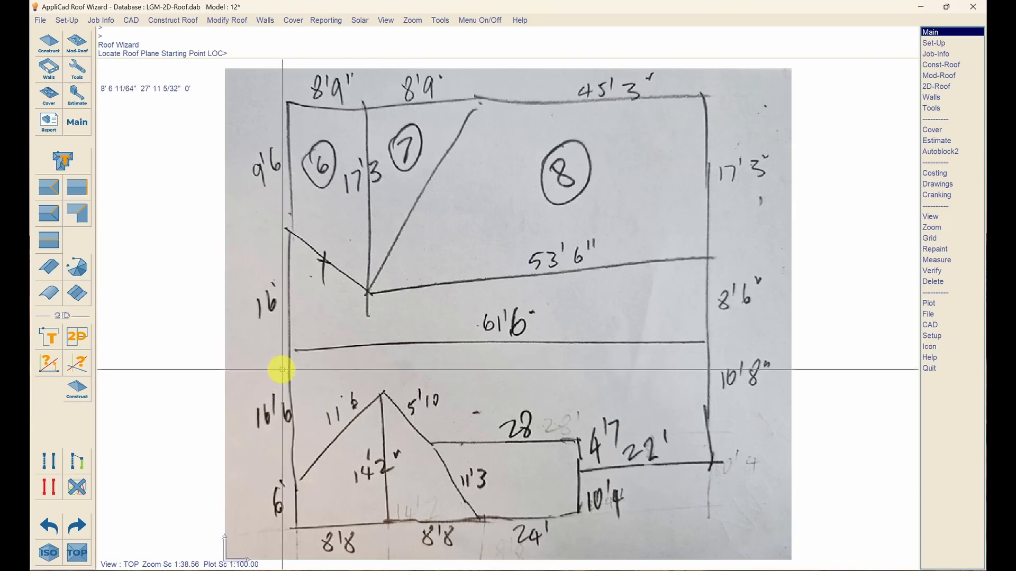
pyautogui.scroll(-4, 787, 267)
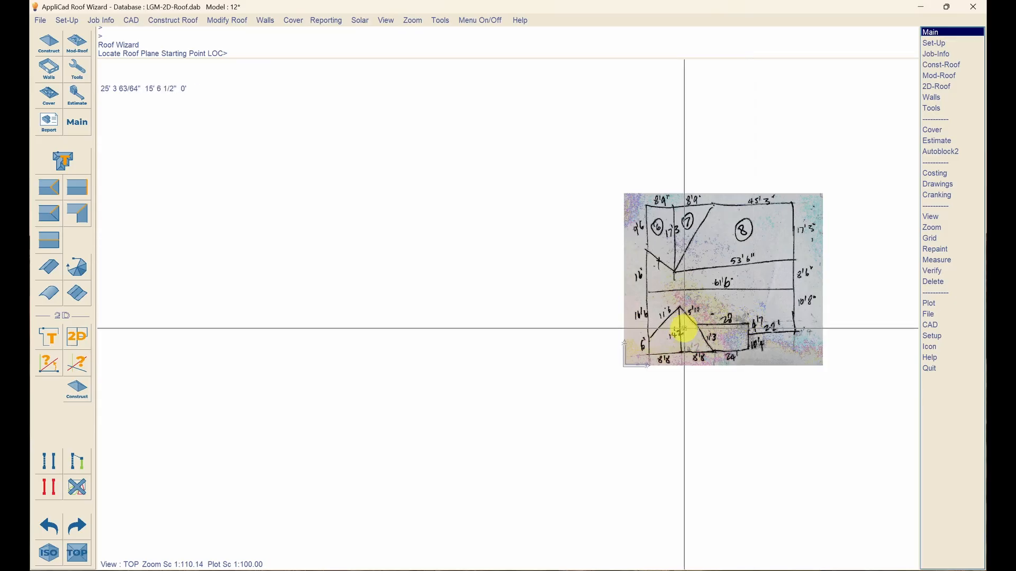
# - Place the start point and trace edges of 16'6" up, 61'6" right and 16'8" down
pyautogui.click(247, 359)
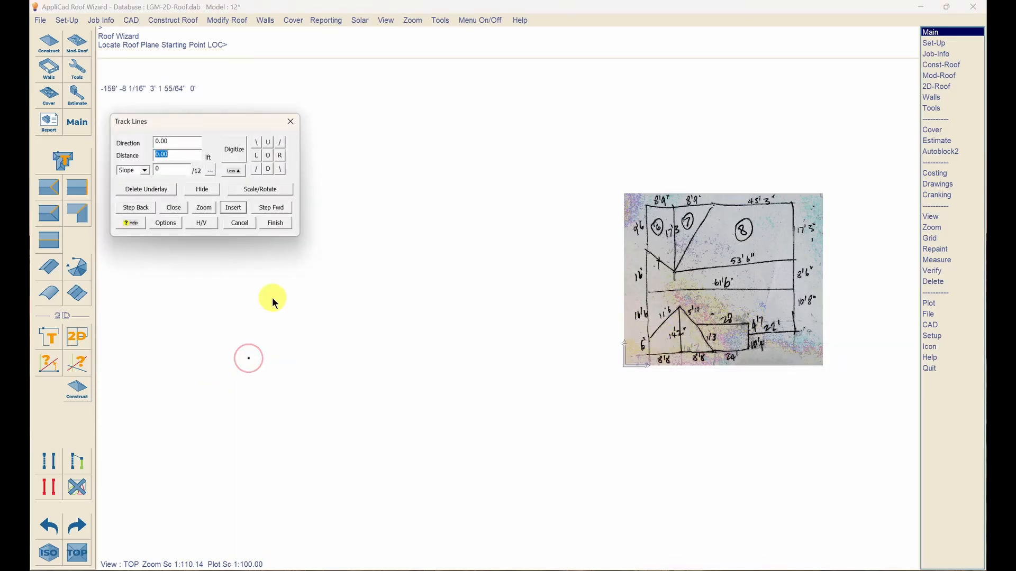
pyautogui.write("u16'6")
pyautogui.press('Return')
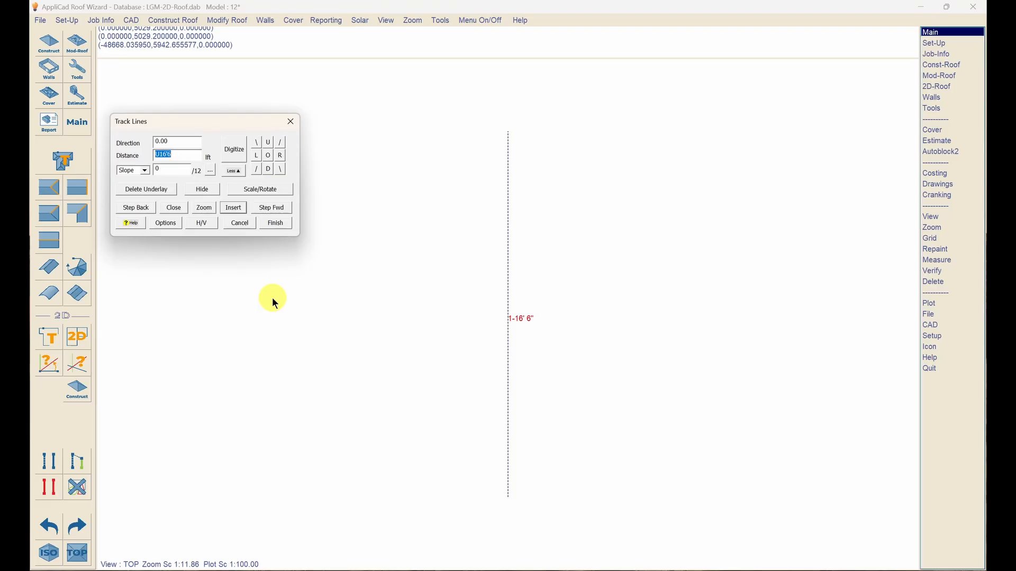
pyautogui.write("r61'6")
pyautogui.press('Return')
pyautogui.write('d')
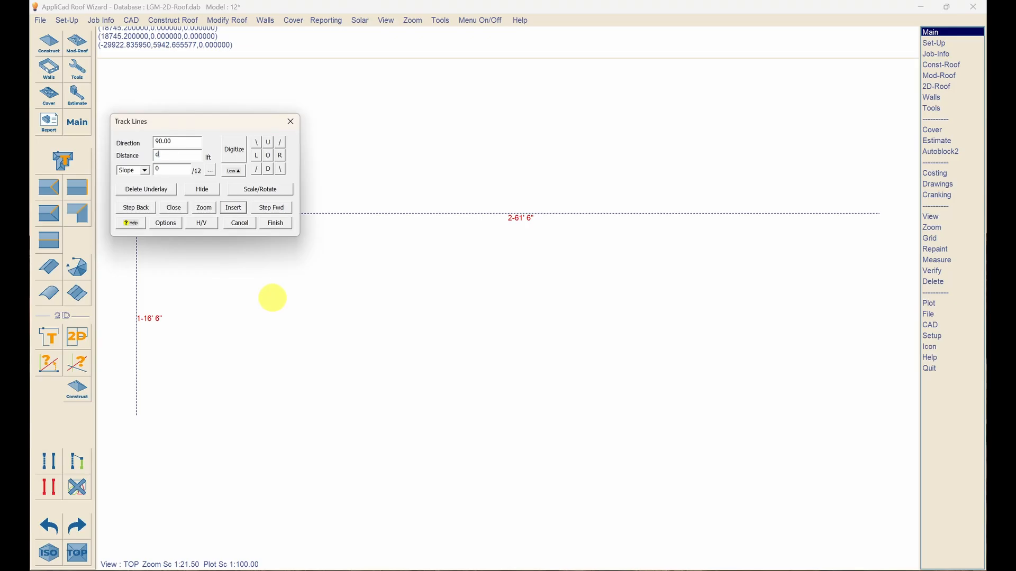
pyautogui.write("16'8")
pyautogui.press('Return')
# - Continue with 22' left, 4'7" up and 28' left edges, then request the closing line lengths
pyautogui.write('l')
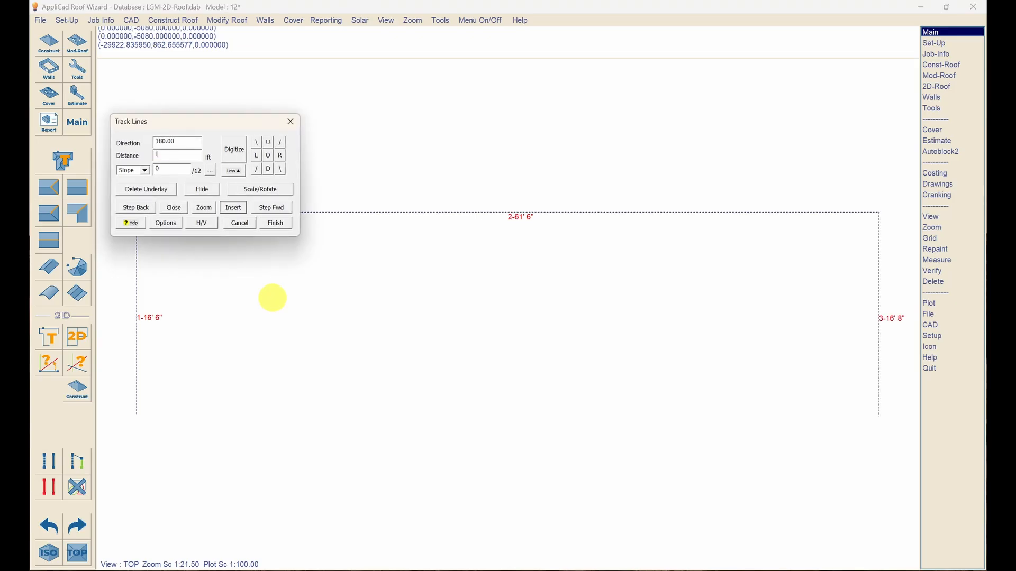
pyautogui.write('22')
pyautogui.press('Return')
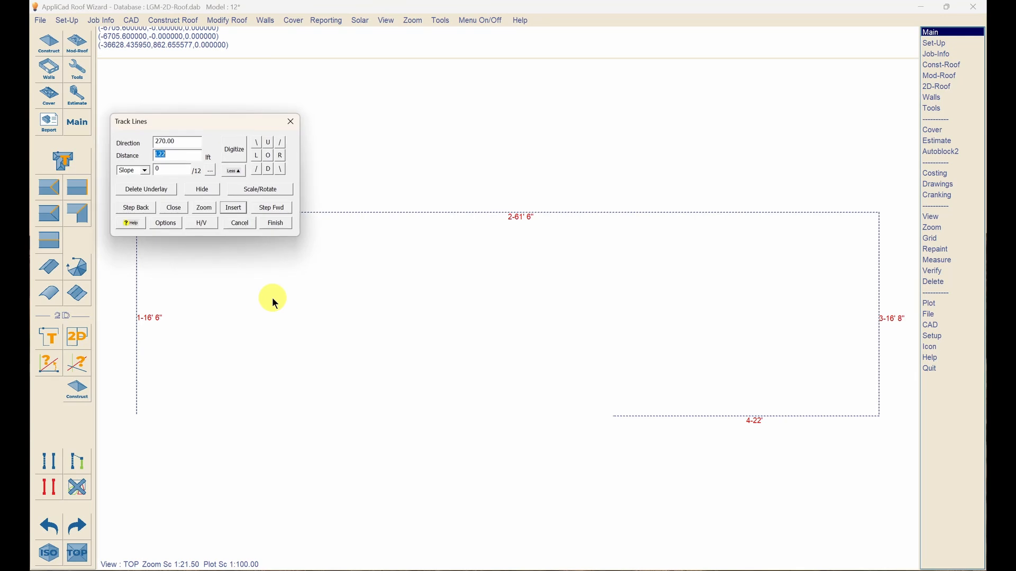
pyautogui.write("u4'7")
pyautogui.press('Return')
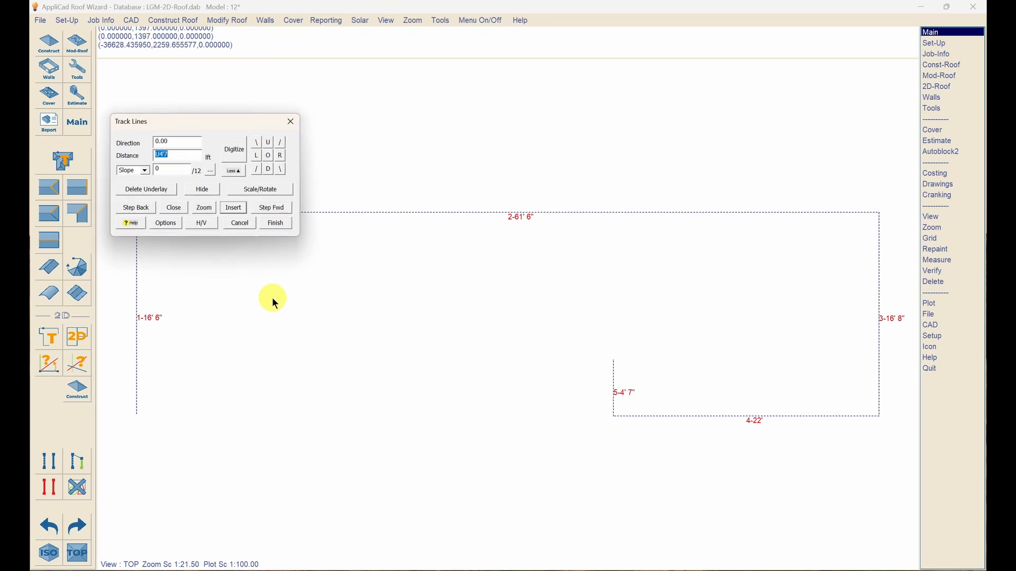
pyautogui.press('BackSpace')
pyautogui.write('l28')
pyautogui.press('Return')
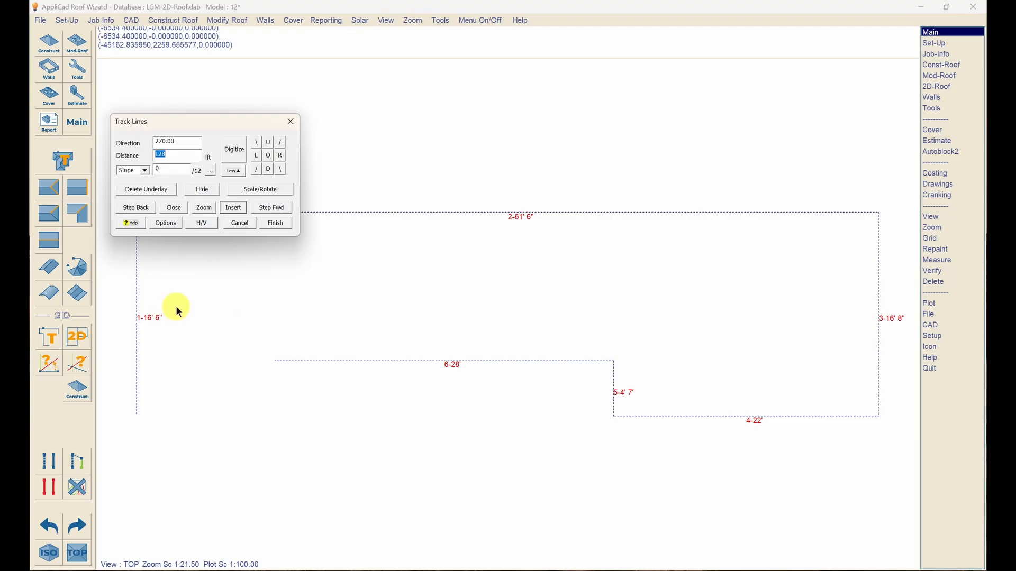
pyautogui.write('v')
pyautogui.press('Return')
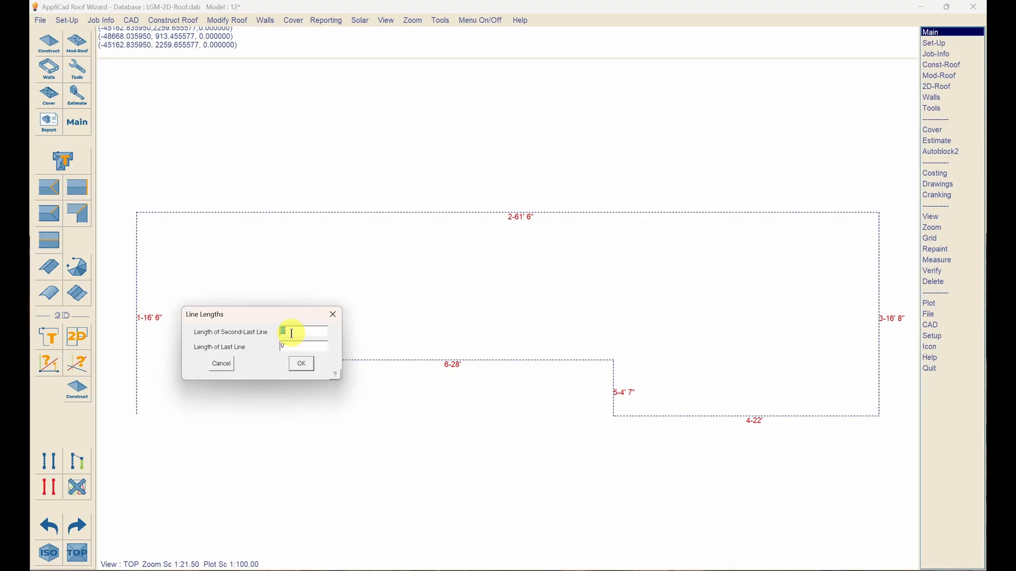
# - Set the closing lengths to 5'10" and 11'6" and place the gable peak at their intersection
pyautogui.write('6')
pyautogui.press('BackSpace')
pyautogui.write("11'6")
pyautogui.click(302, 364)
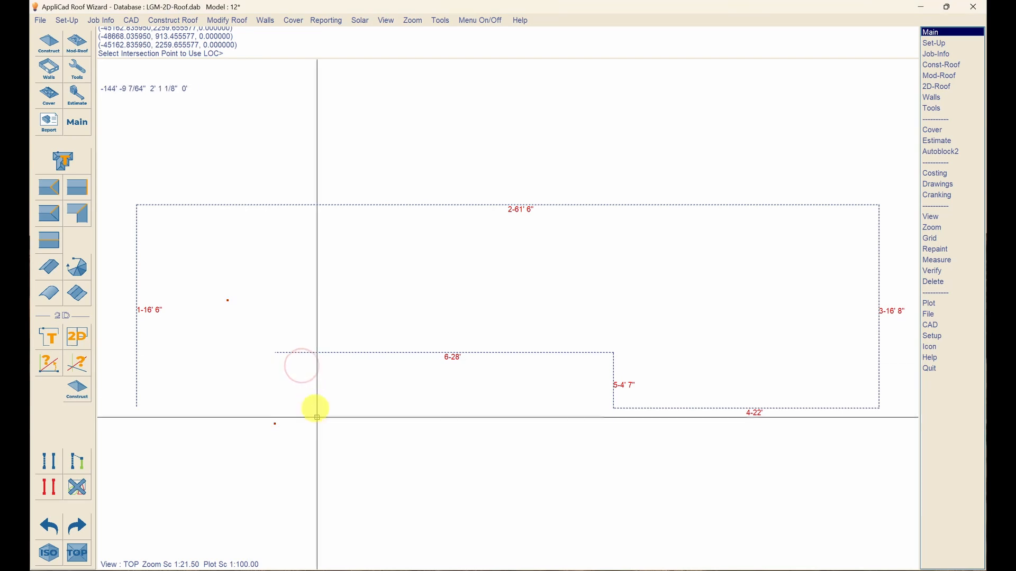
pyautogui.click(225, 306)
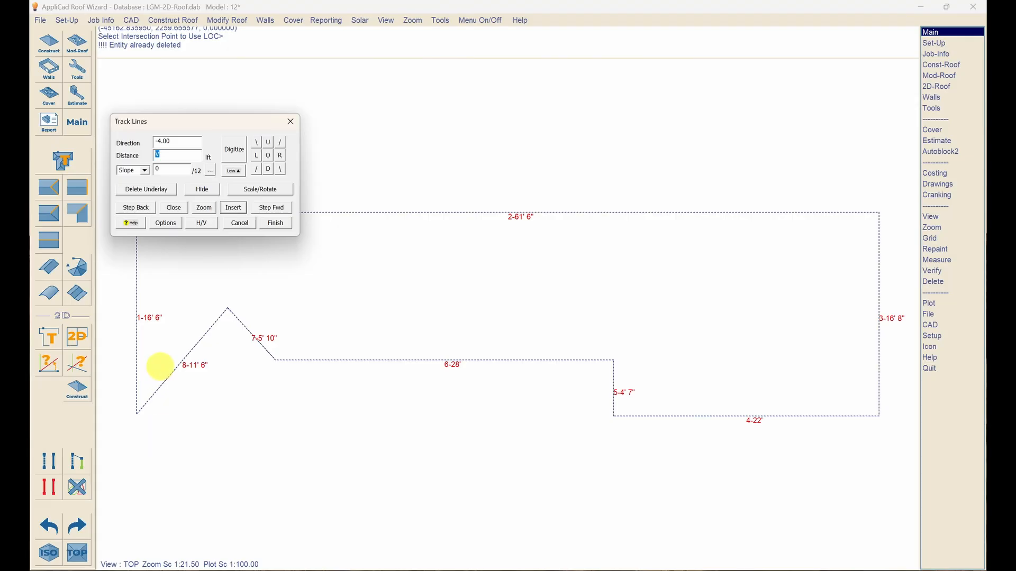
# - Finish the outline and accept it as a Metal roof plane
pyautogui.write('F')
pyautogui.press('Return')
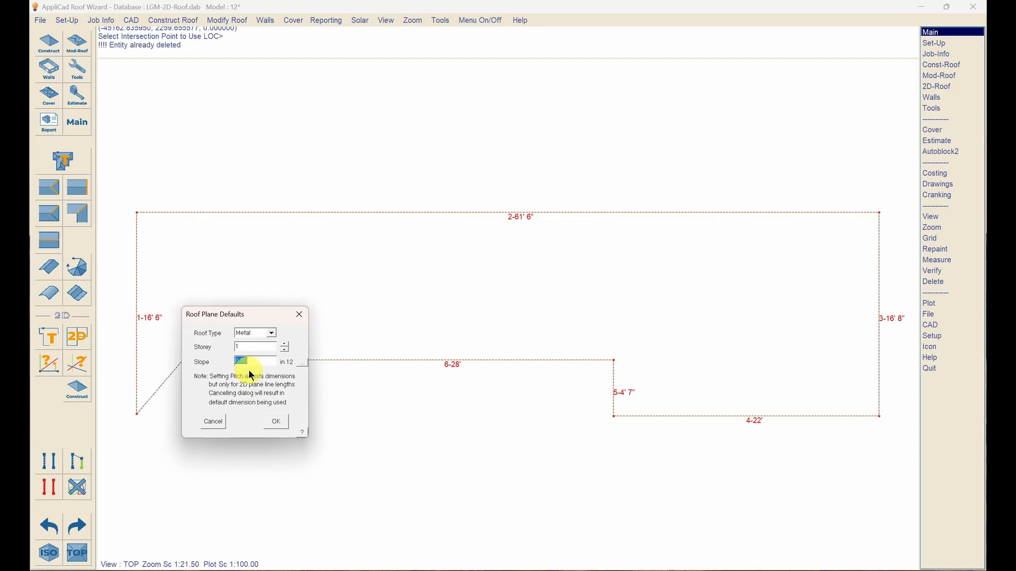
pyautogui.click(275, 422)
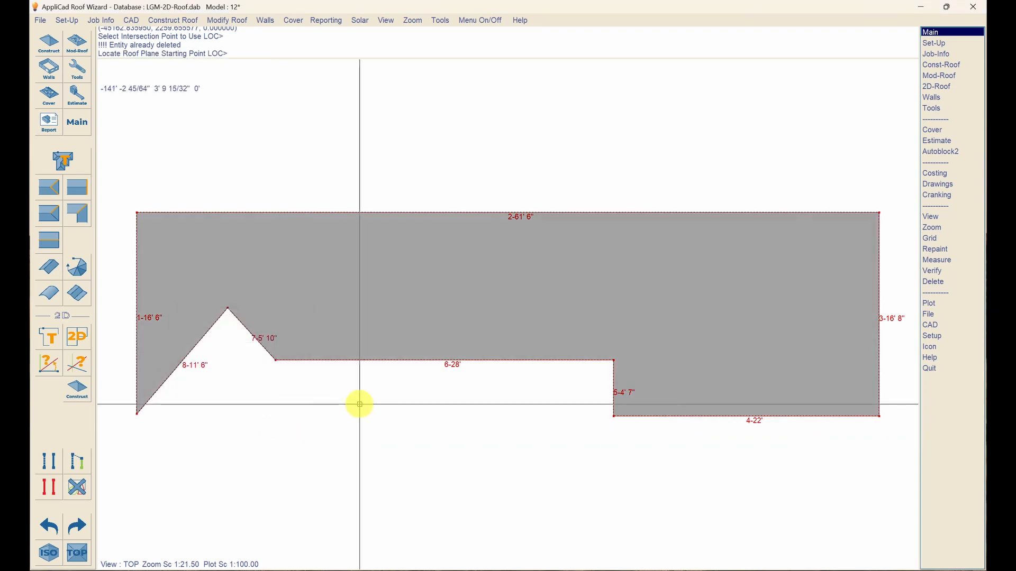
# - Start at the gable peak and trace a 14'2" edge down and an 8'8" edge left
pyautogui.click(226, 340)
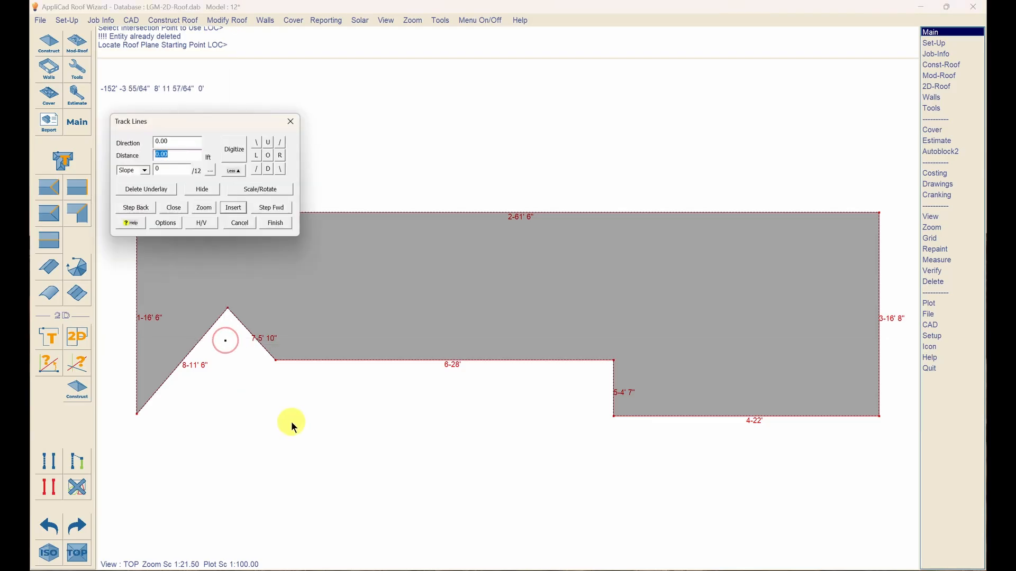
pyautogui.write("d14'2")
pyautogui.press('Return')
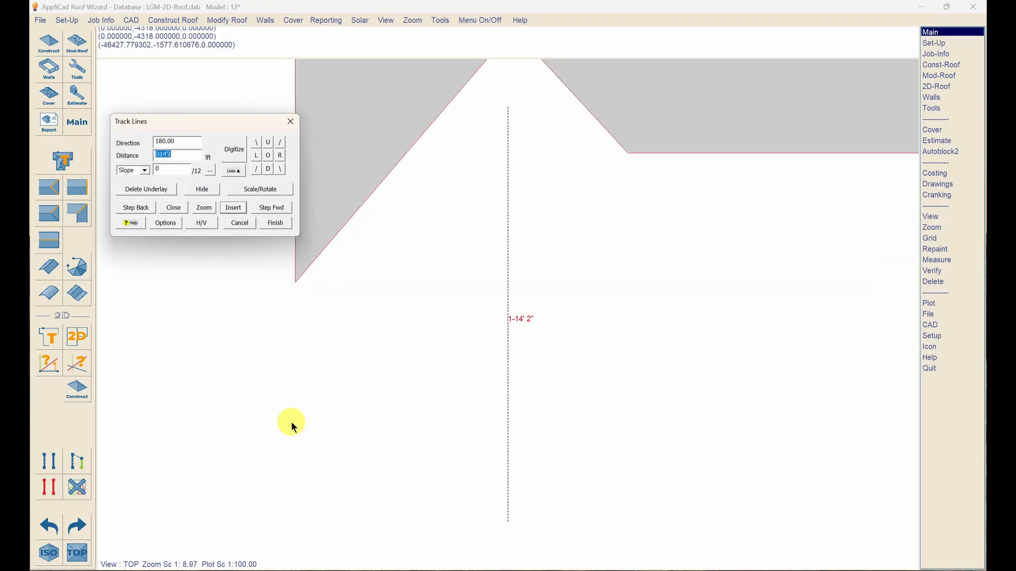
pyautogui.press('BackSpace')
pyautogui.write("18'8")
pyautogui.press('Return')
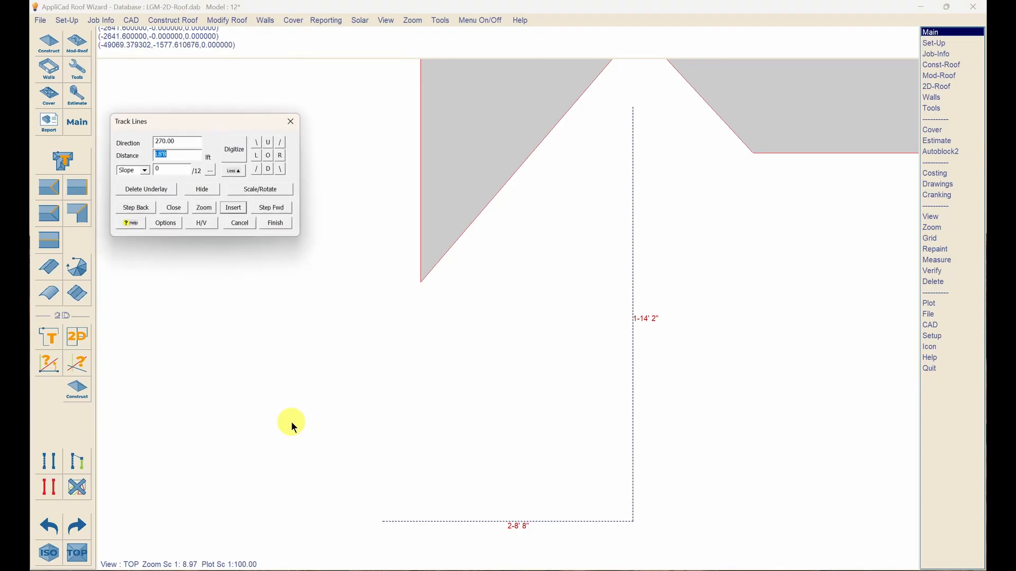
# - Add the 6' upward edge, close with the 11'10" diagonal, and create it as Metal
pyautogui.write('u6')
pyautogui.press('Return')
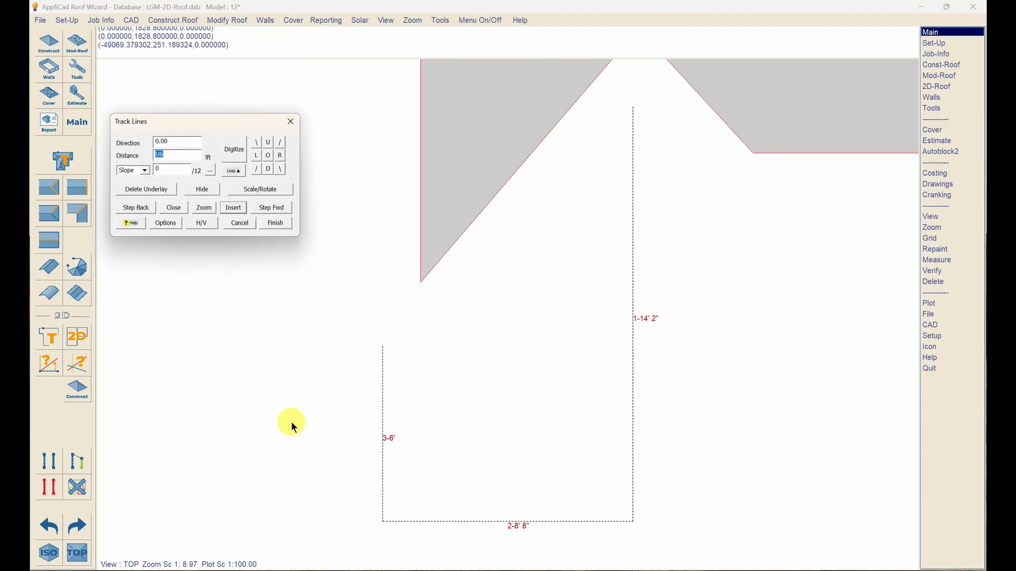
pyautogui.write('x')
pyautogui.press('Return')
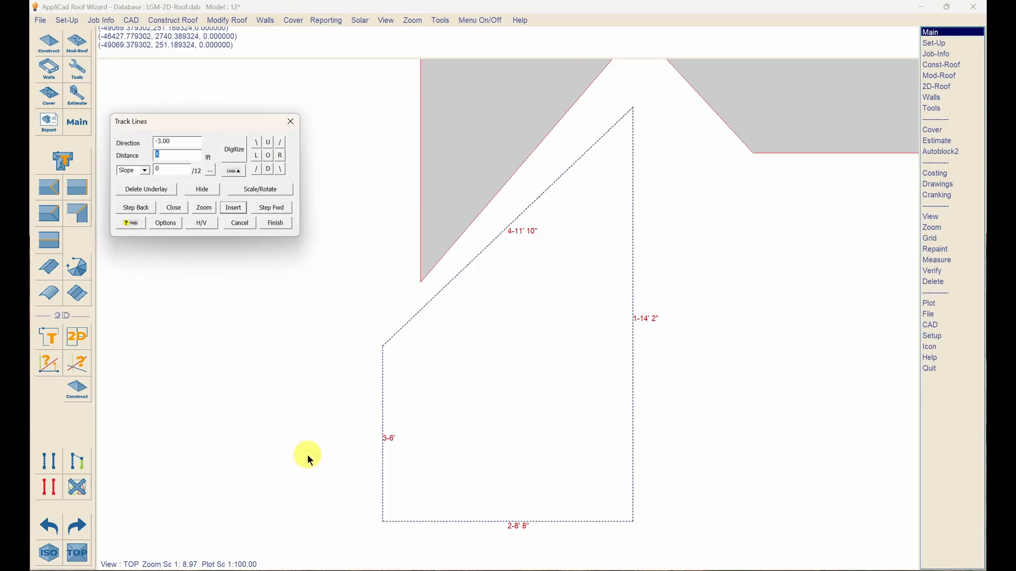
pyautogui.write('f')
pyautogui.press('Return')
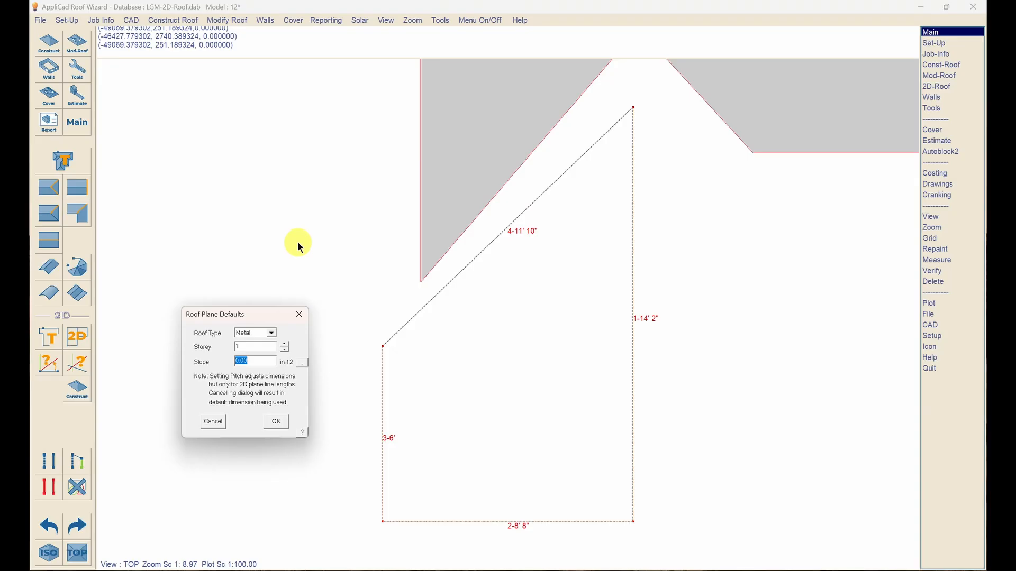
pyautogui.click(276, 420)
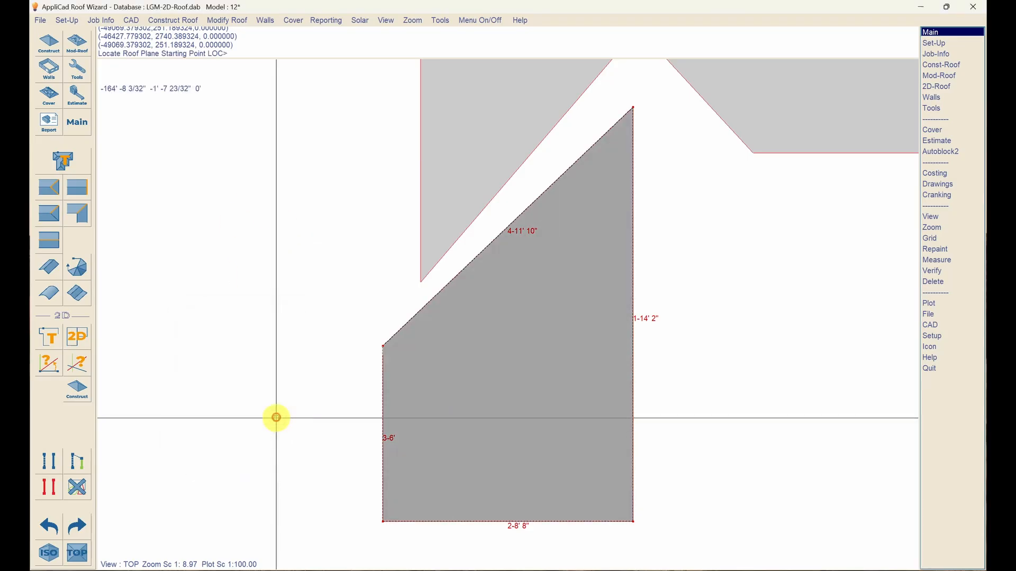
# - From the top corner, trace 14'2" down and 8'8" right, then request the two closing lengths
pyautogui.click(644, 121)
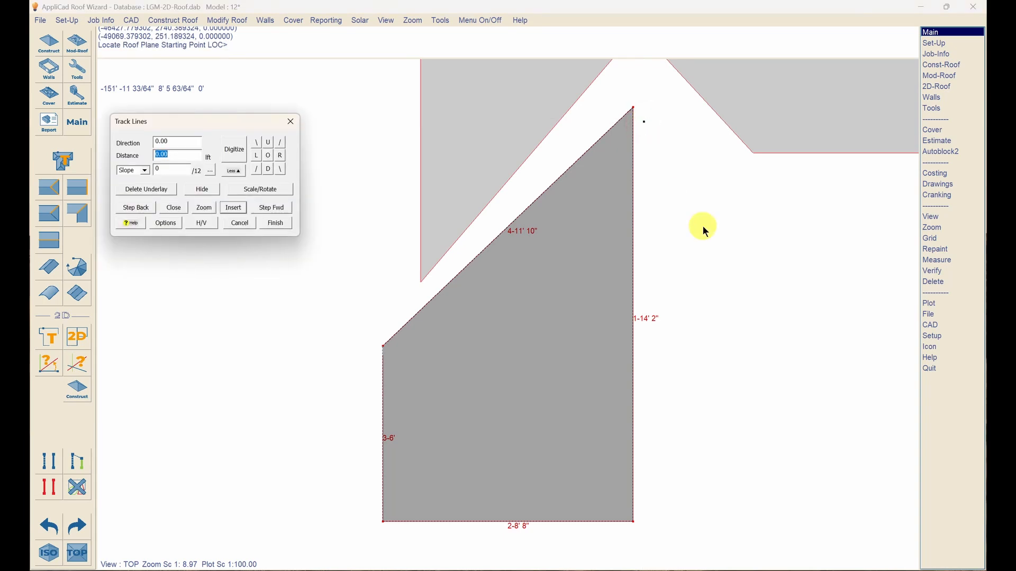
pyautogui.write("d14'2")
pyautogui.press('Return')
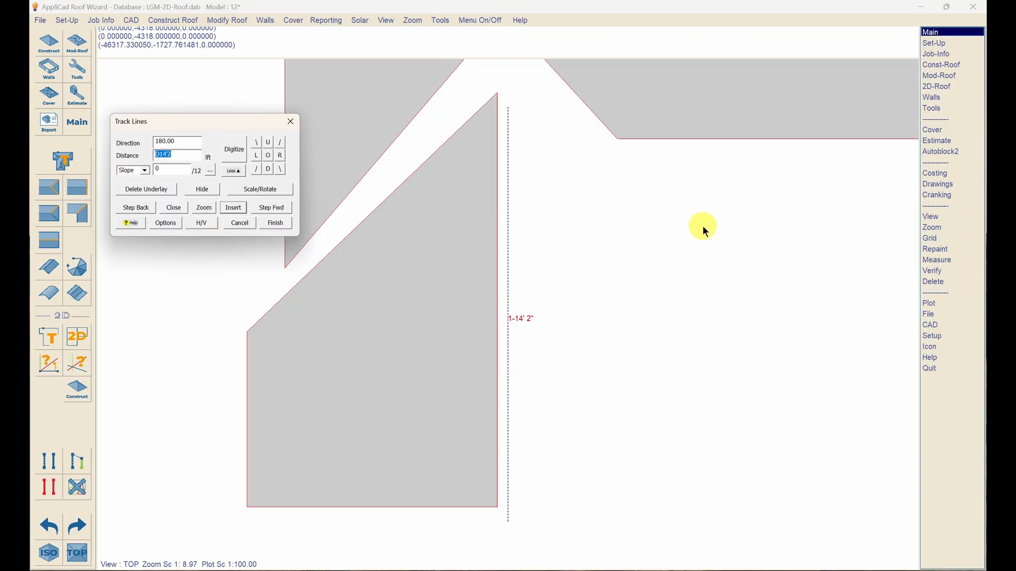
pyautogui.write("r8'8")
pyautogui.press('Return')
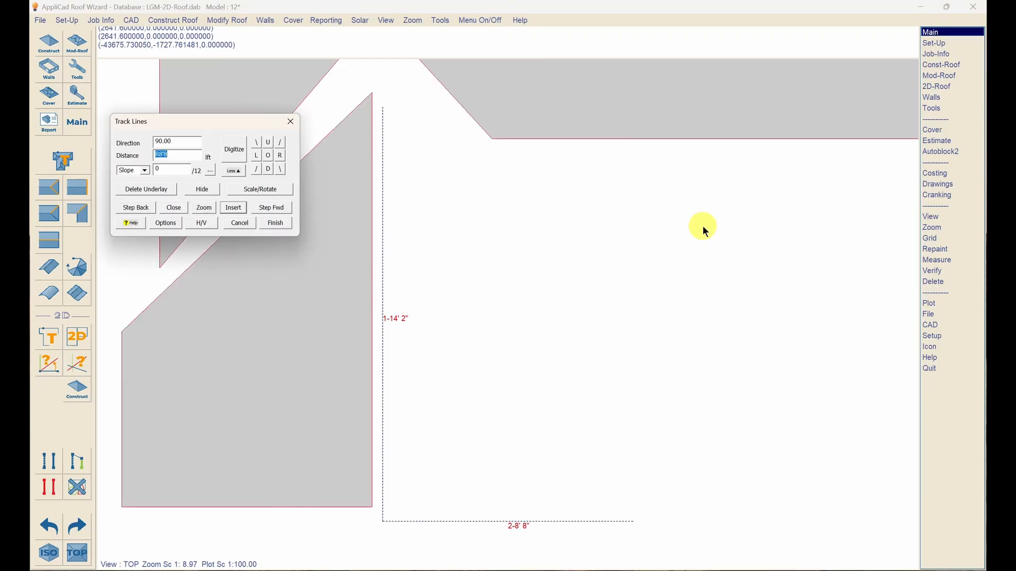
pyautogui.write('u')
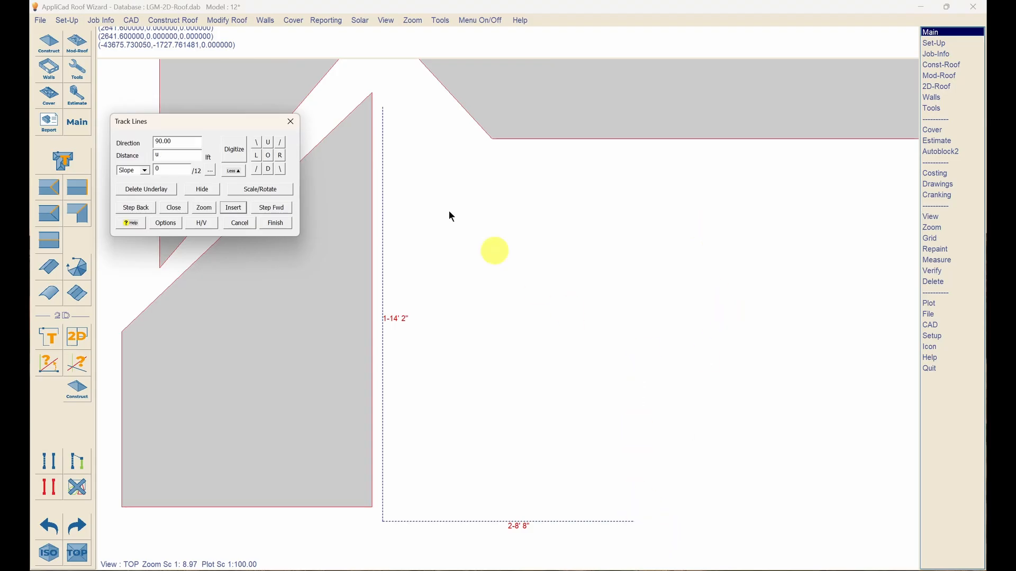
pyautogui.press('BackSpace')
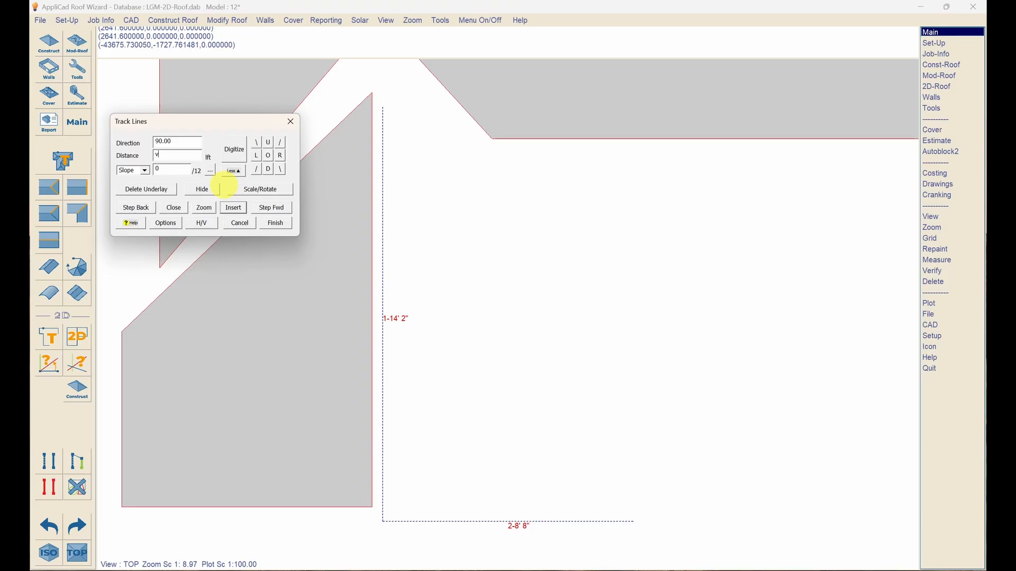
pyautogui.press('Return')
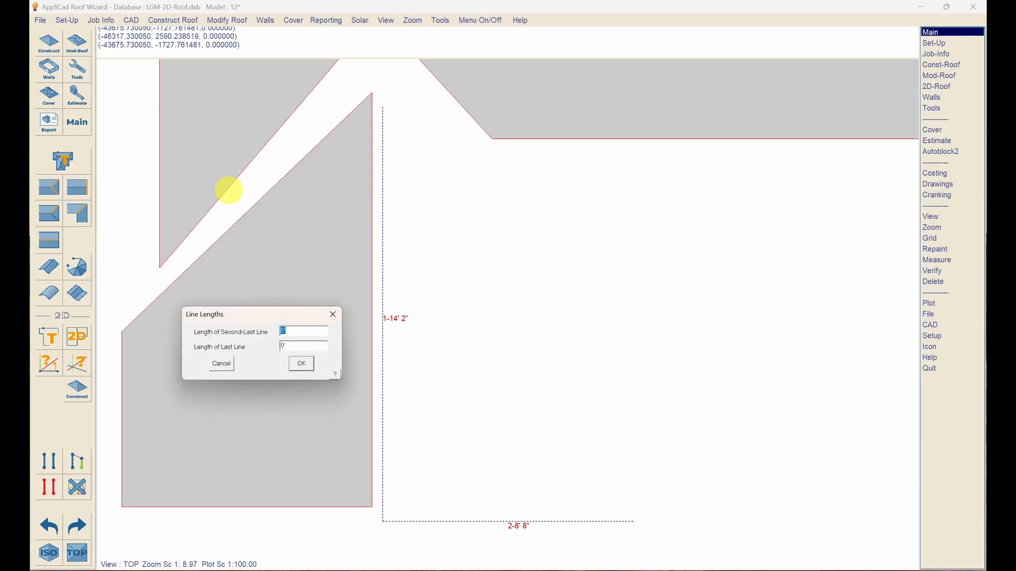
# - Enter closing lengths 11'3" and 5'10", pick their intersection, finish, and accept Metal defaults
pyautogui.write("11'3")
pyautogui.moveTo(288, 344); pyautogui.dragTo(251, 353)
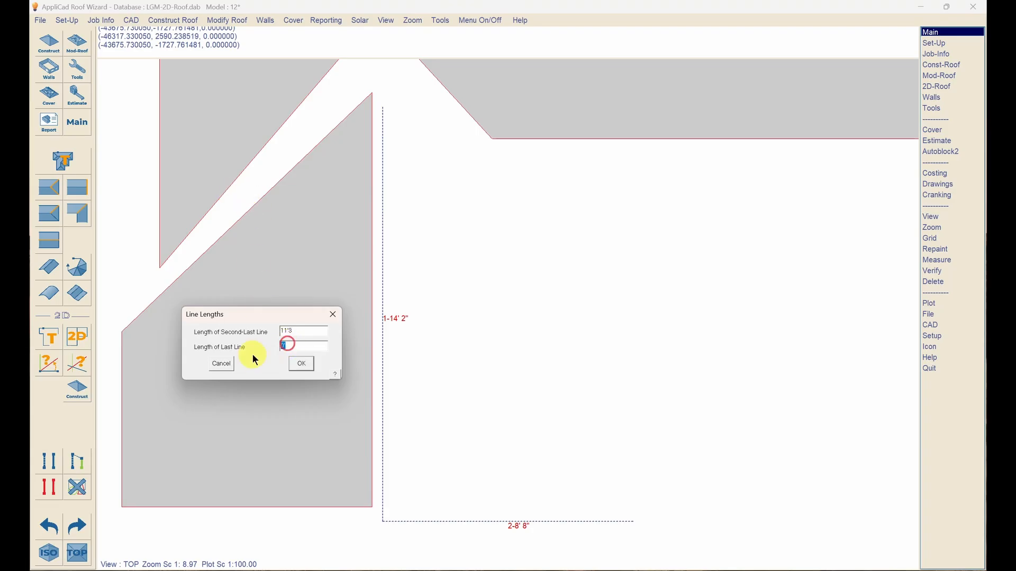
pyautogui.write("5'10")
pyautogui.click(303, 365)
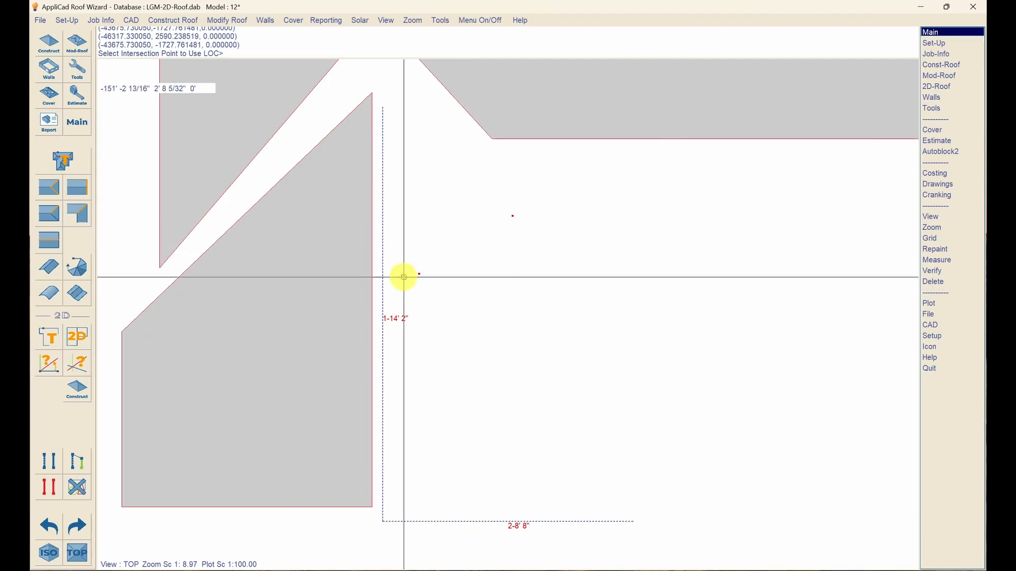
pyautogui.click(513, 222)
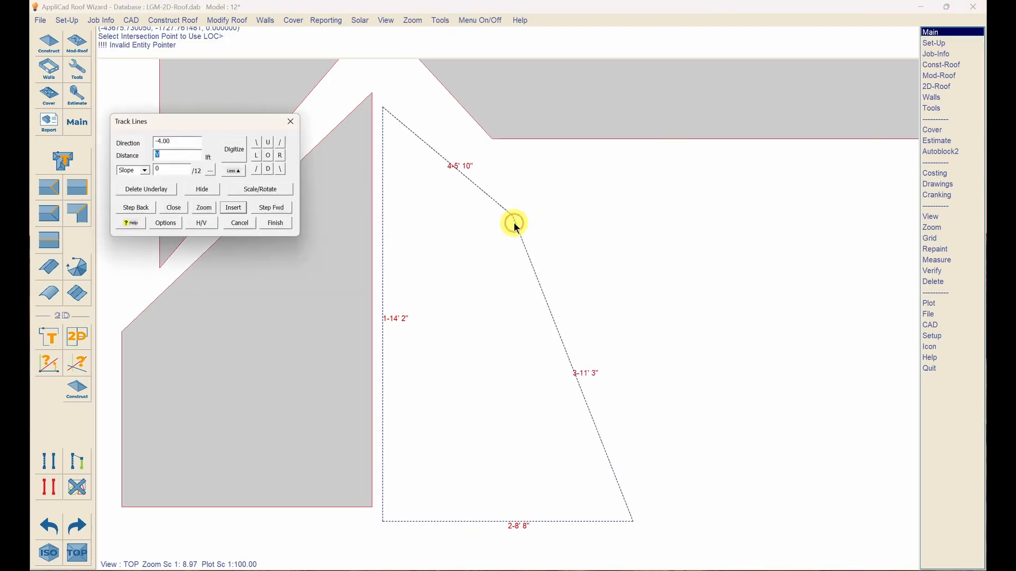
pyautogui.click(286, 224)
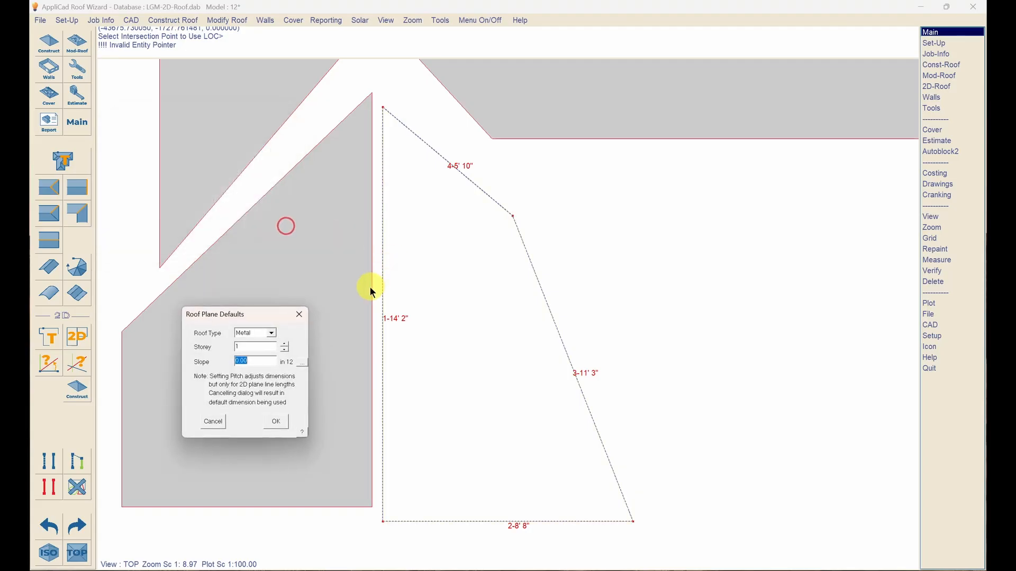
pyautogui.click(275, 422)
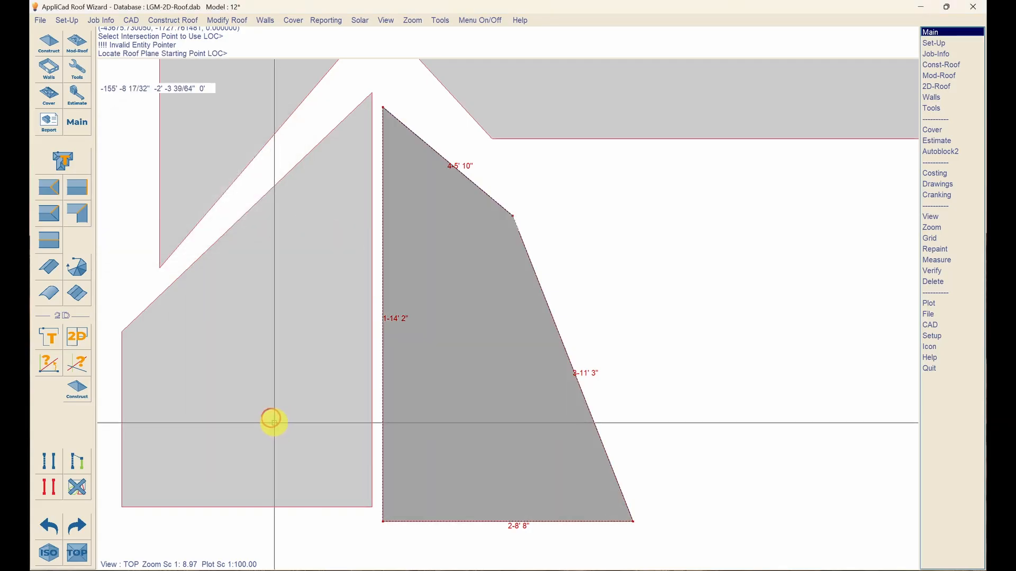
# - Place the start point below the main roof and trace a 28' edge right and 10'4" down
pyautogui.scroll(-3, 273, 421)
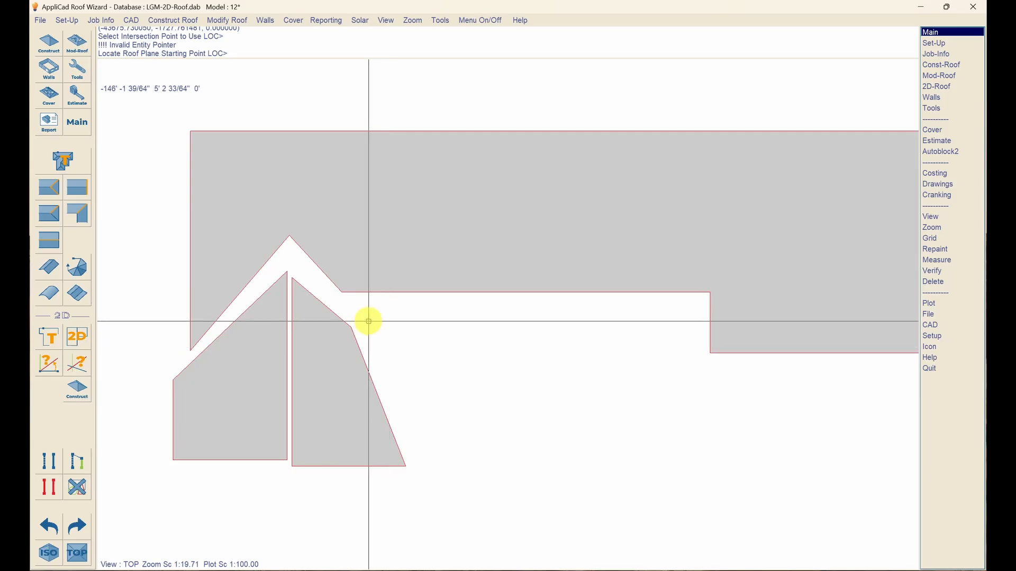
pyautogui.click(394, 379)
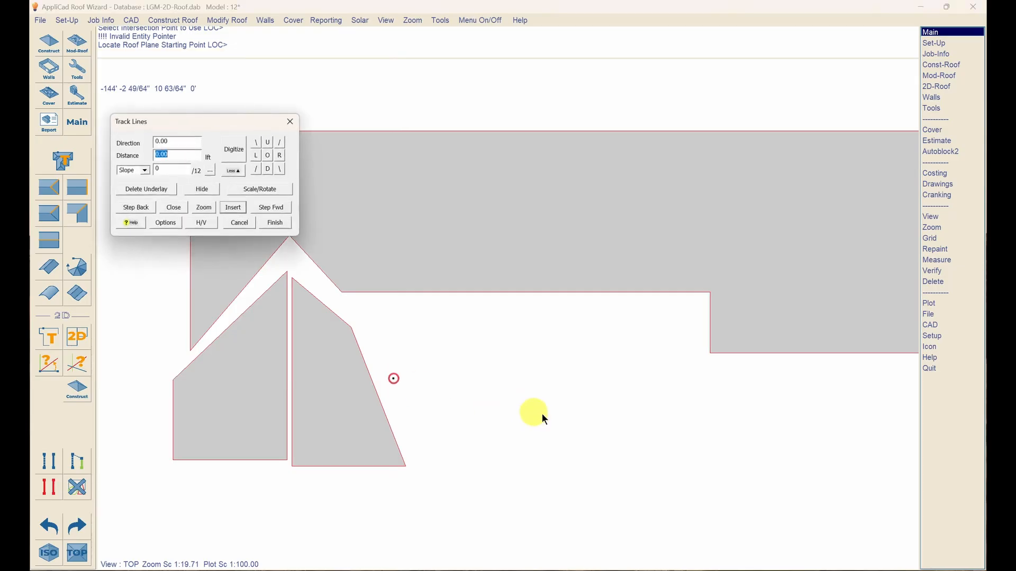
pyautogui.write('r')
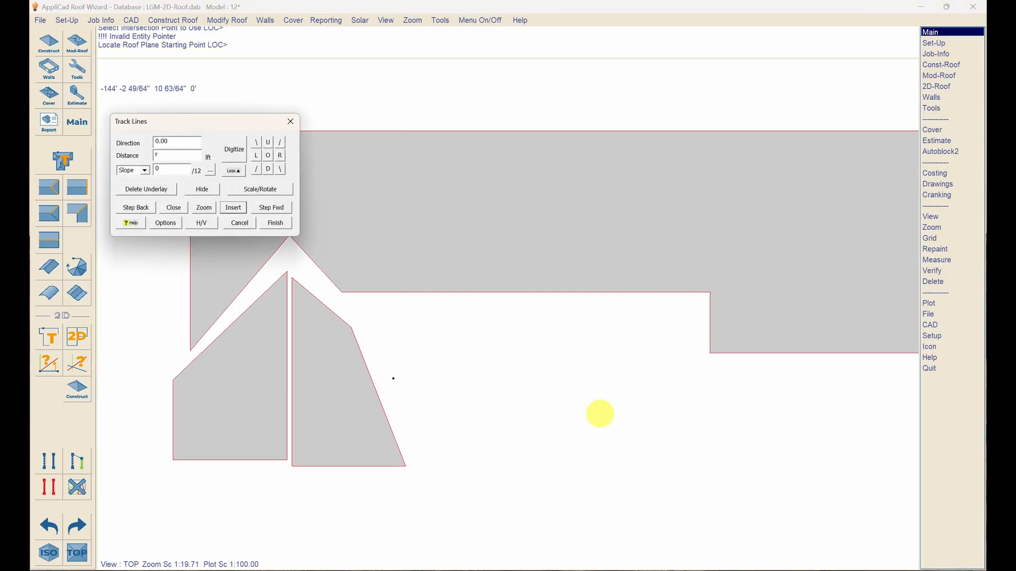
pyautogui.write('28')
pyautogui.press('Return')
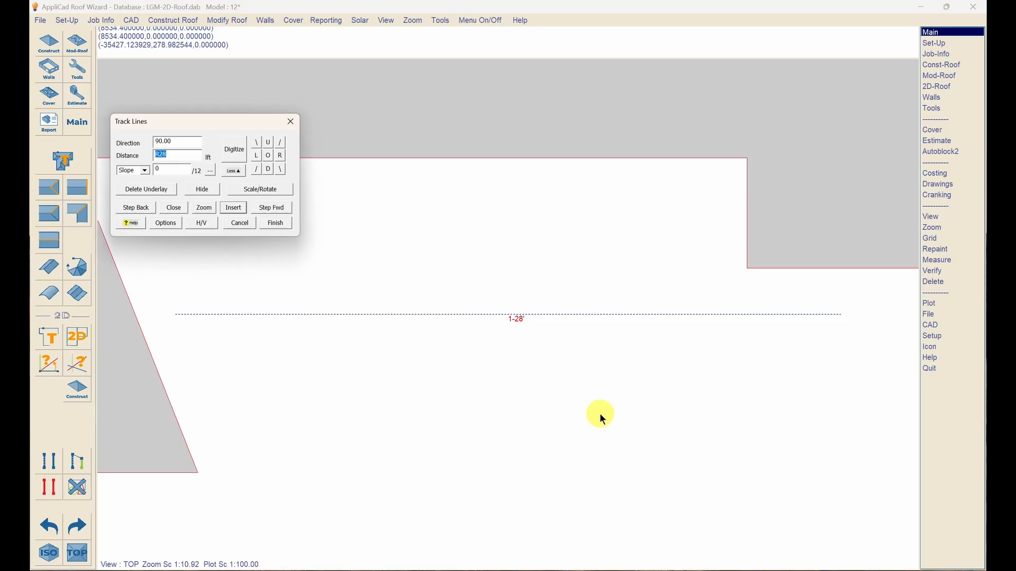
pyautogui.write('d')
pyautogui.write("10'4")
pyautogui.press('Return')
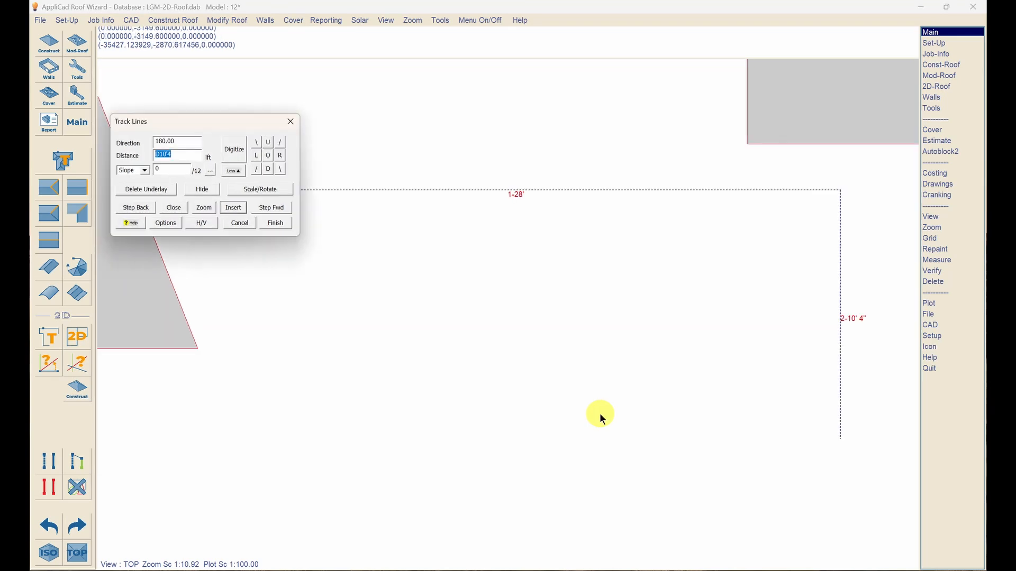
# - Add the 24' left edge, close to the start, create it as Metal, and zoom out
pyautogui.write('l24')
pyautogui.press('Return')
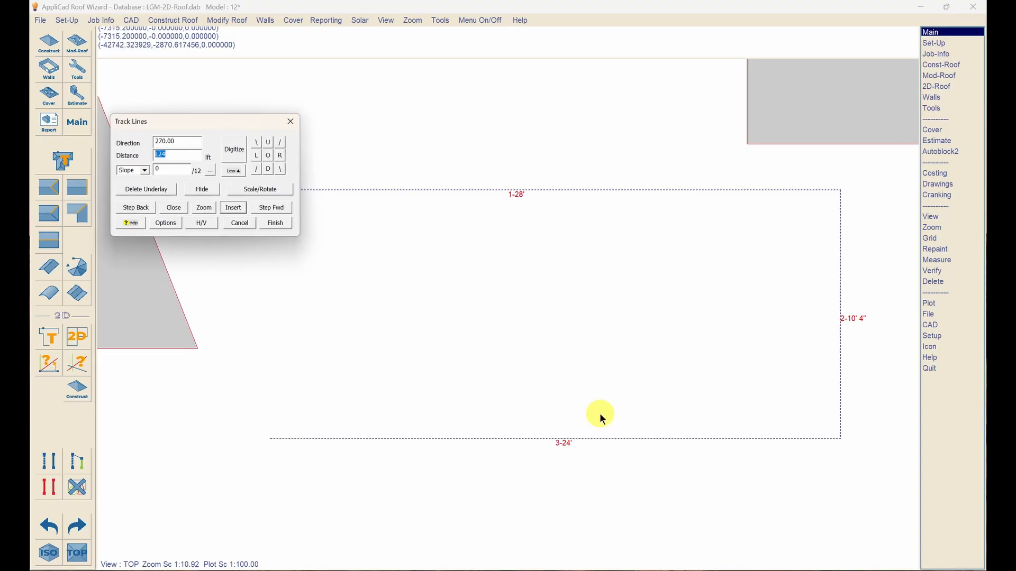
pyautogui.write('x')
pyautogui.press('Return')
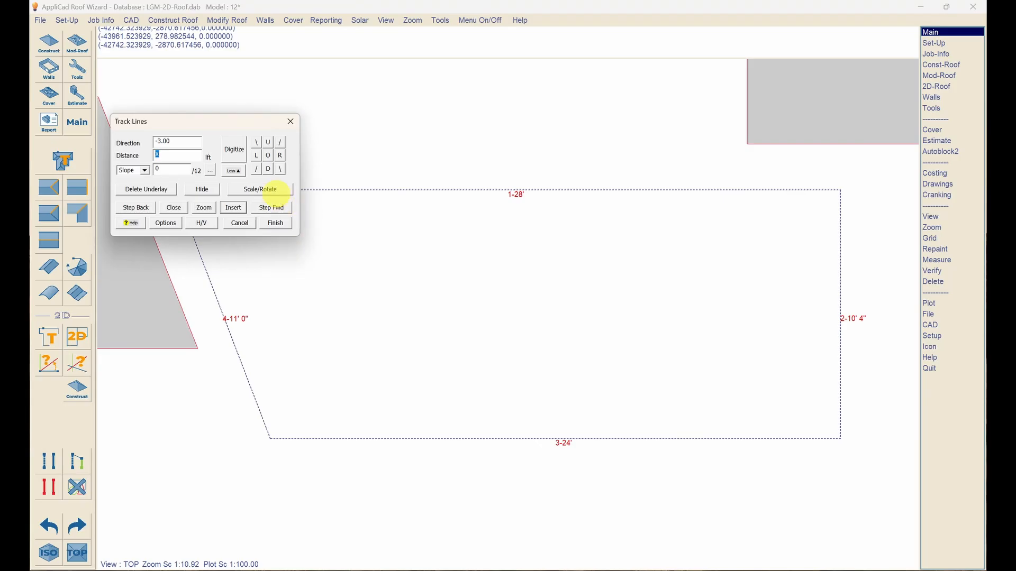
pyautogui.write('f')
pyautogui.press('Return')
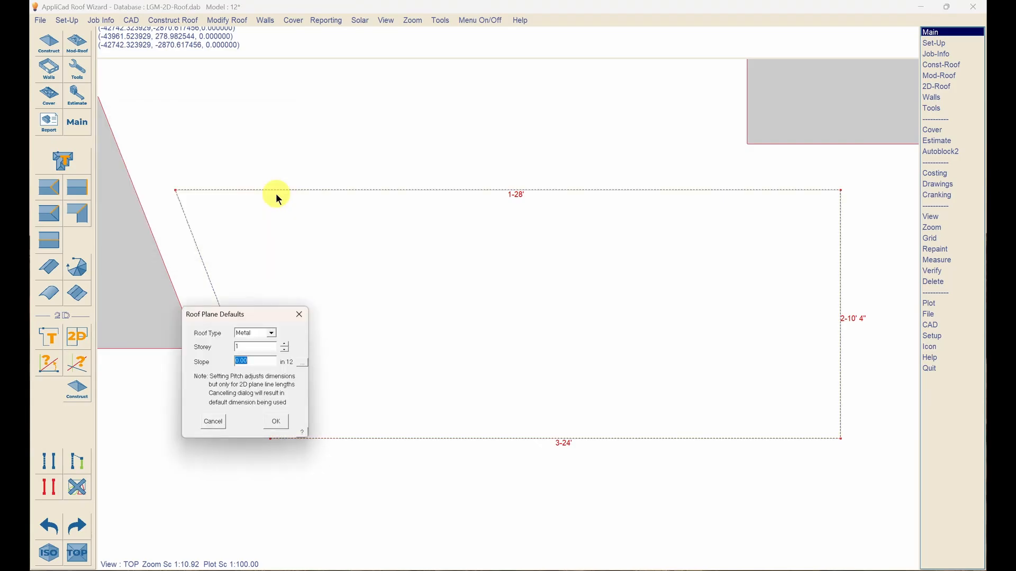
pyautogui.click(275, 422)
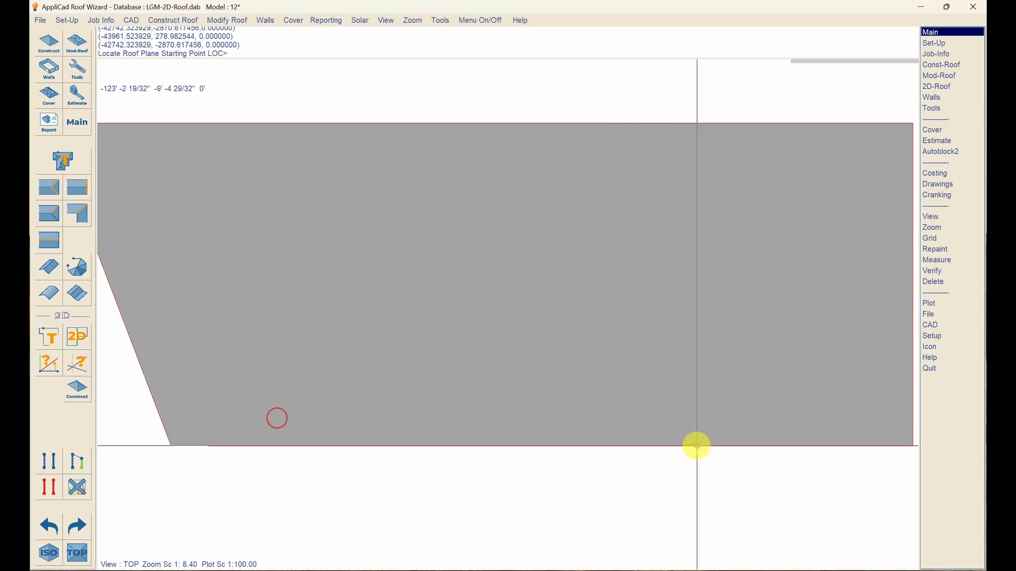
pyautogui.scroll(-1, 487, 410)
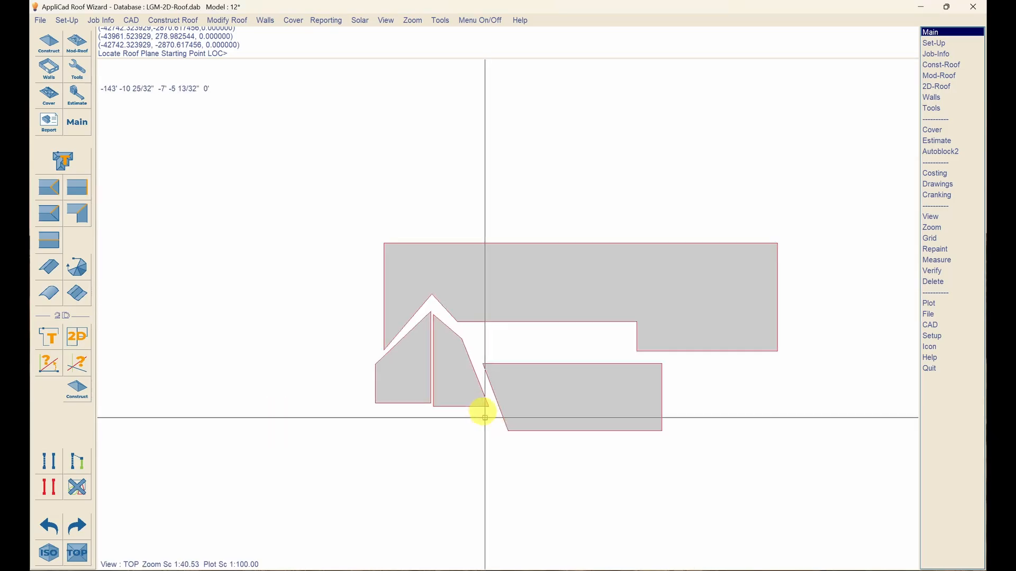
pyautogui.scroll(-1, 483, 410)
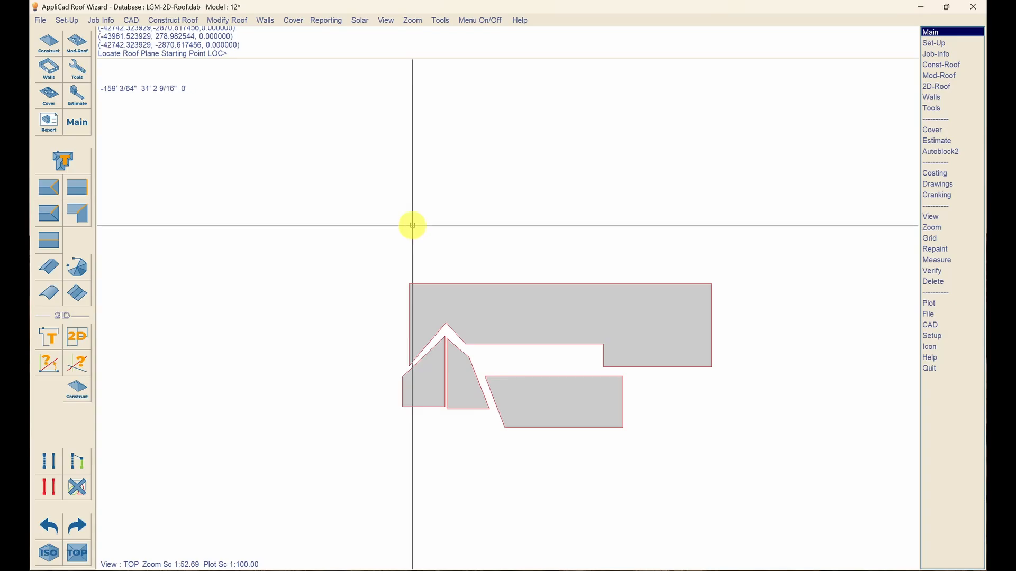
# - Start above the main roof and trace 16' down, 61'6" right and 8'6" up
pyautogui.click(408, 199)
pyautogui.write('d')
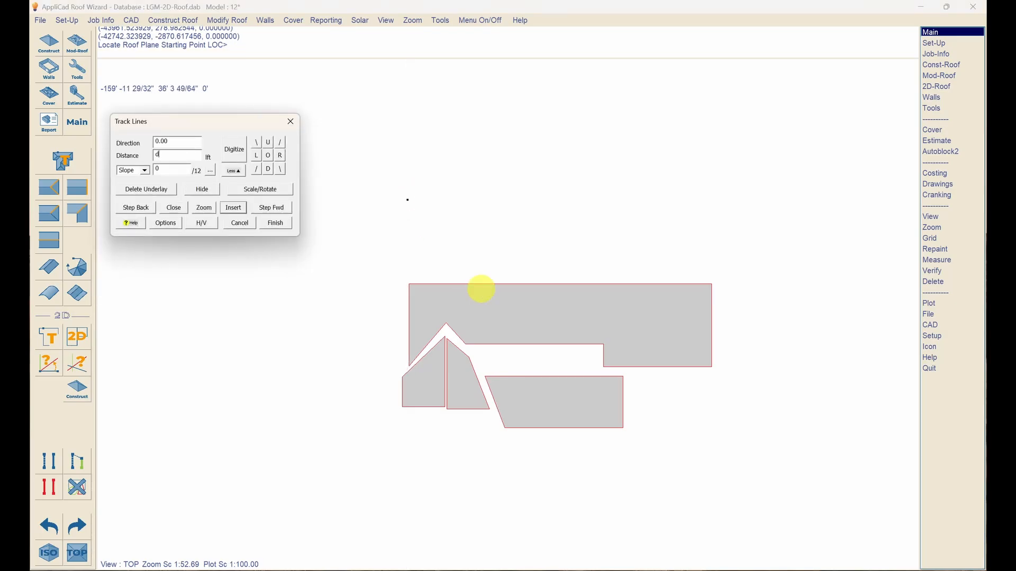
pyautogui.write('16')
pyautogui.press('Return')
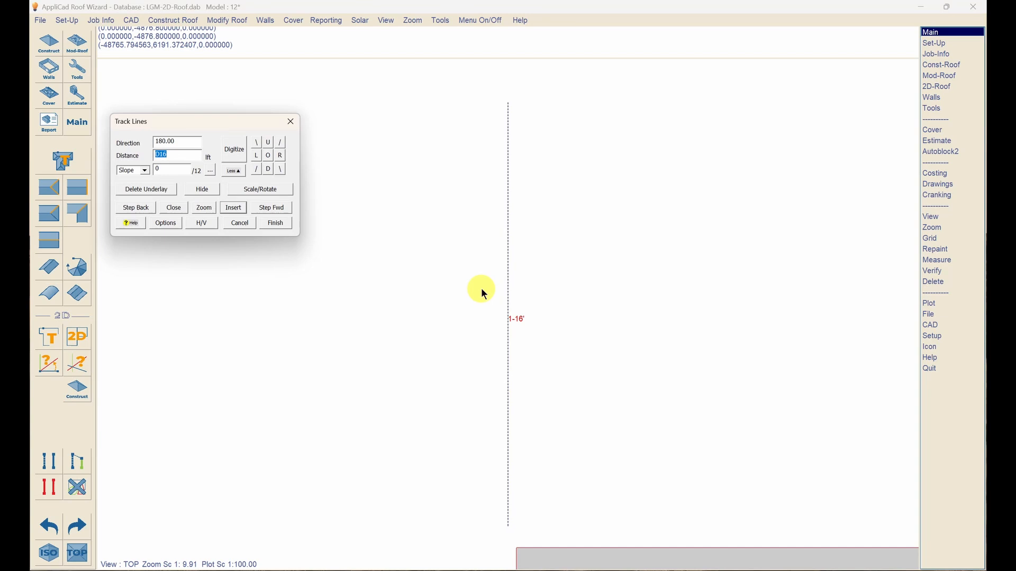
pyautogui.write('r')
pyautogui.write("61'2")
pyautogui.write('61')
pyautogui.press('Return')
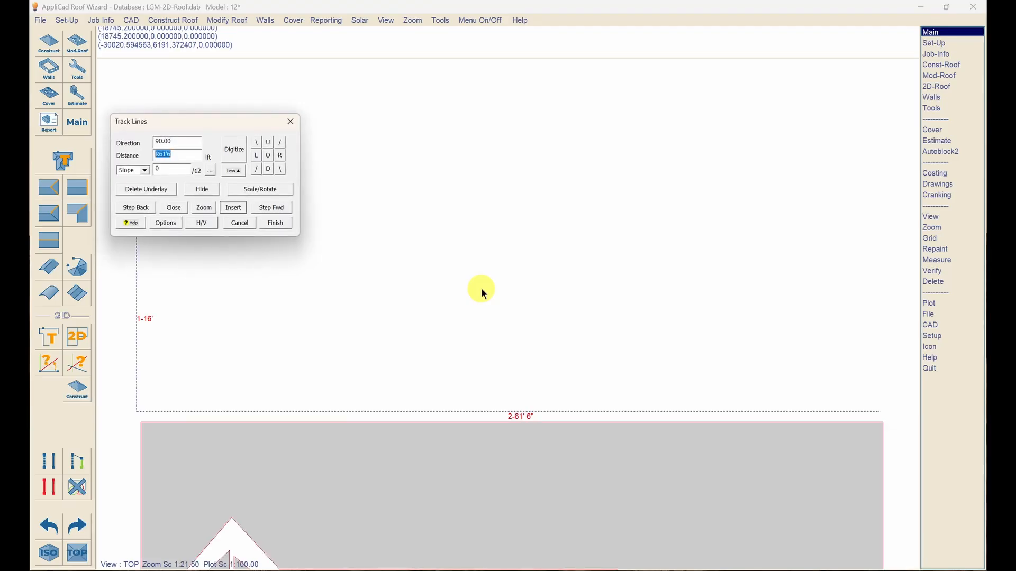
pyautogui.write("u8'6")
pyautogui.press('Return')
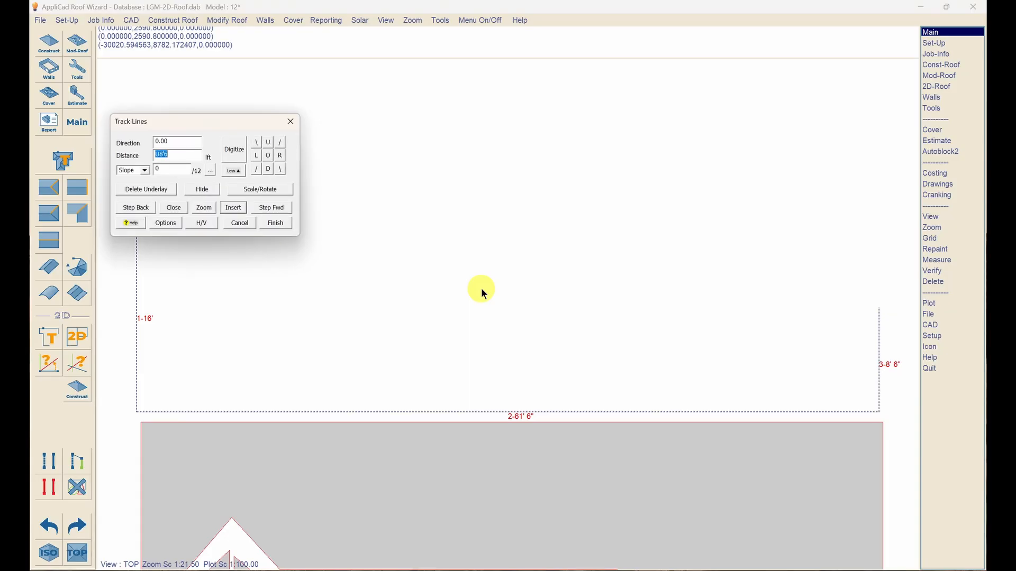
# - Add the 53'6" left edge, close diagonally, and create the plane as Metal
pyautogui.write('l53.5')
pyautogui.press('Return')
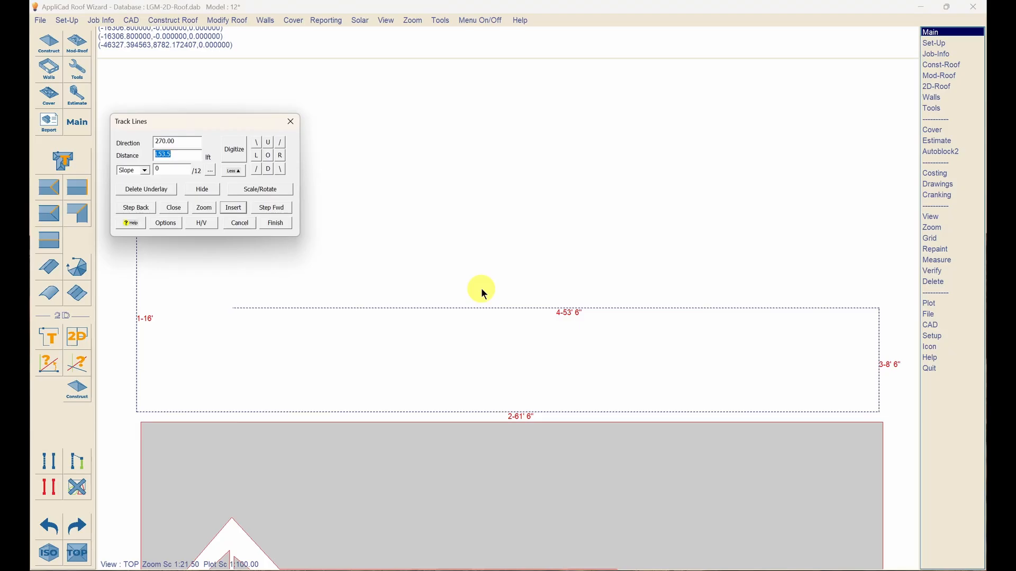
pyautogui.write('x')
pyautogui.press('Return')
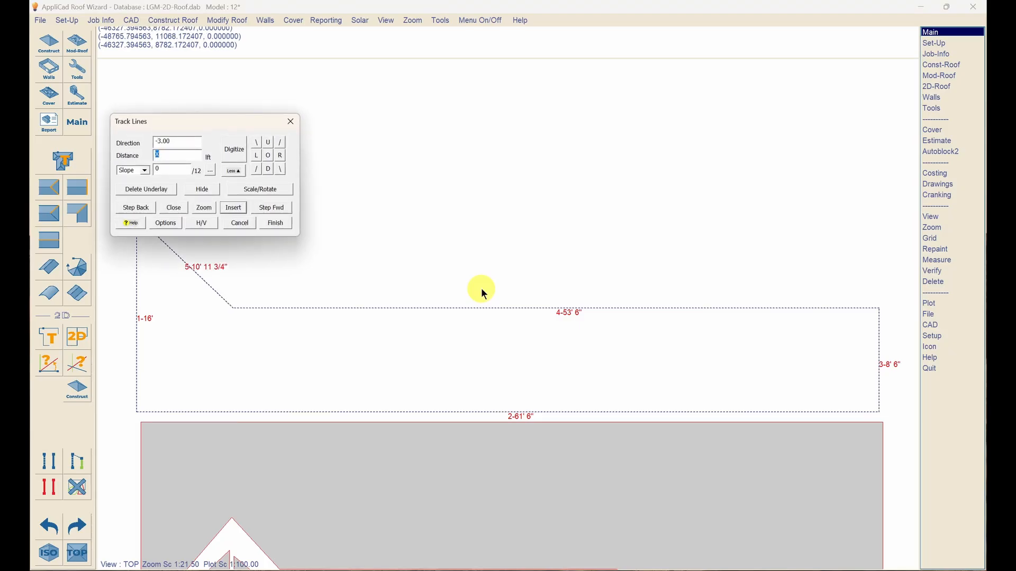
pyautogui.write('f')
pyautogui.press('Return')
pyautogui.click(275, 421)
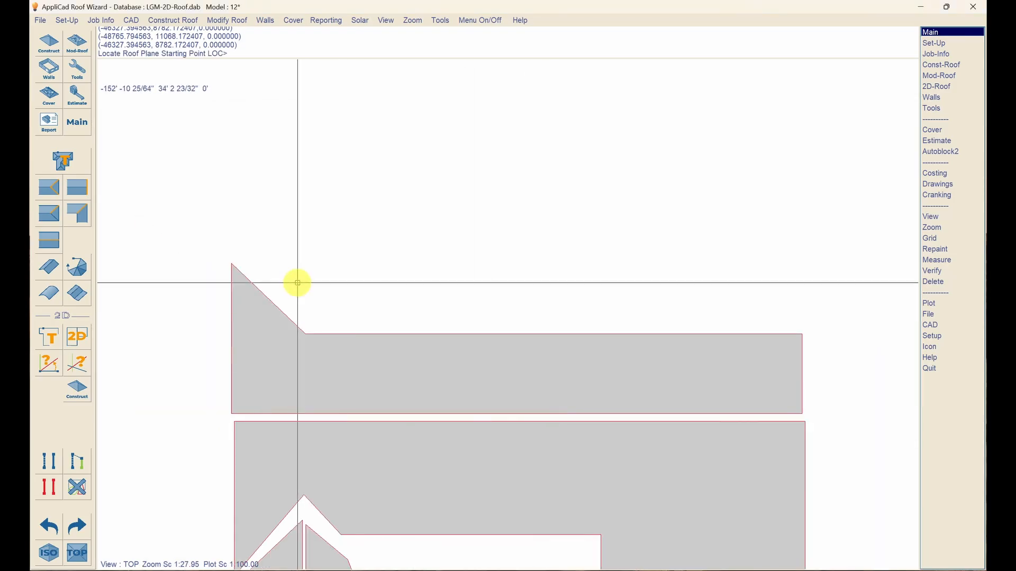
# - From the plane corner, trace 9'6" up, 8'9" right, 17'3" down, close, and accept as Metal
pyautogui.click(231, 251)
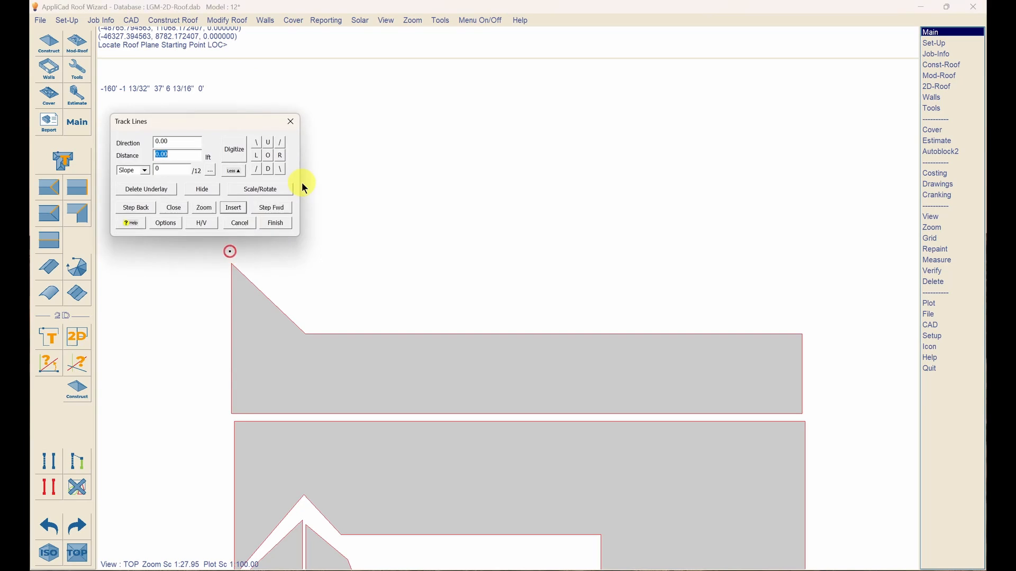
pyautogui.write('u9.5')
pyautogui.press('Return')
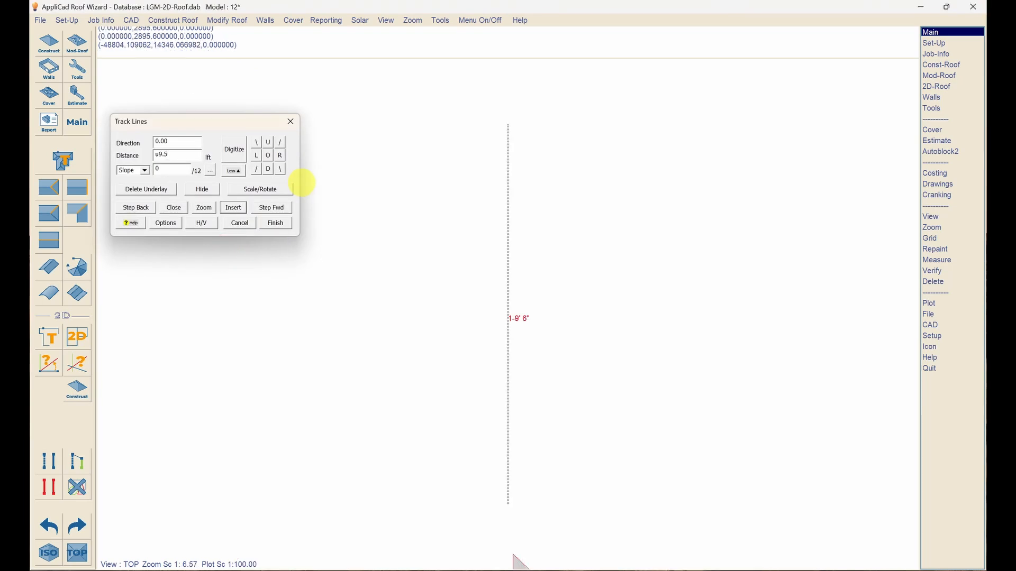
pyautogui.write('r')
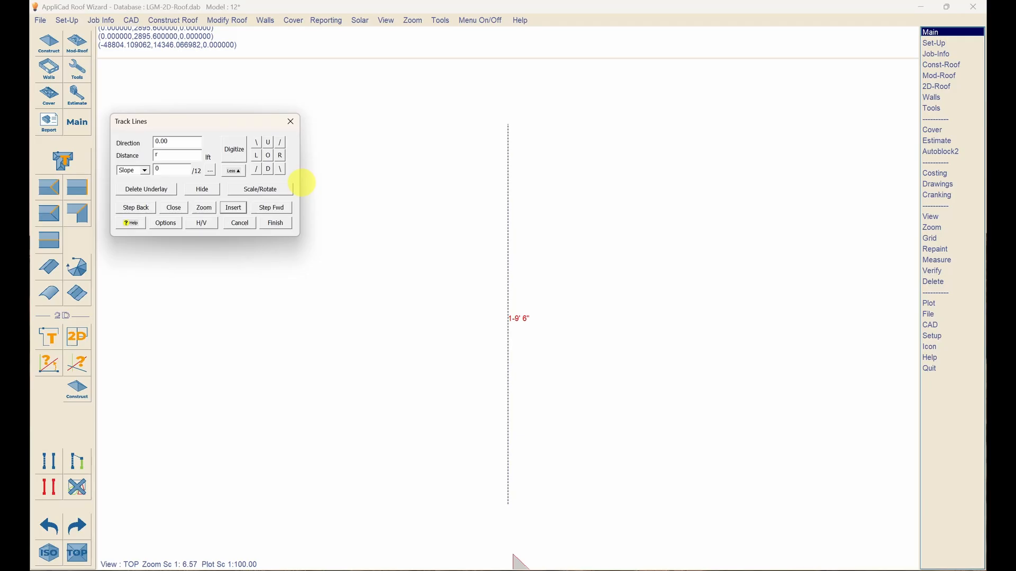
pyautogui.write("8'9")
pyautogui.press('Return')
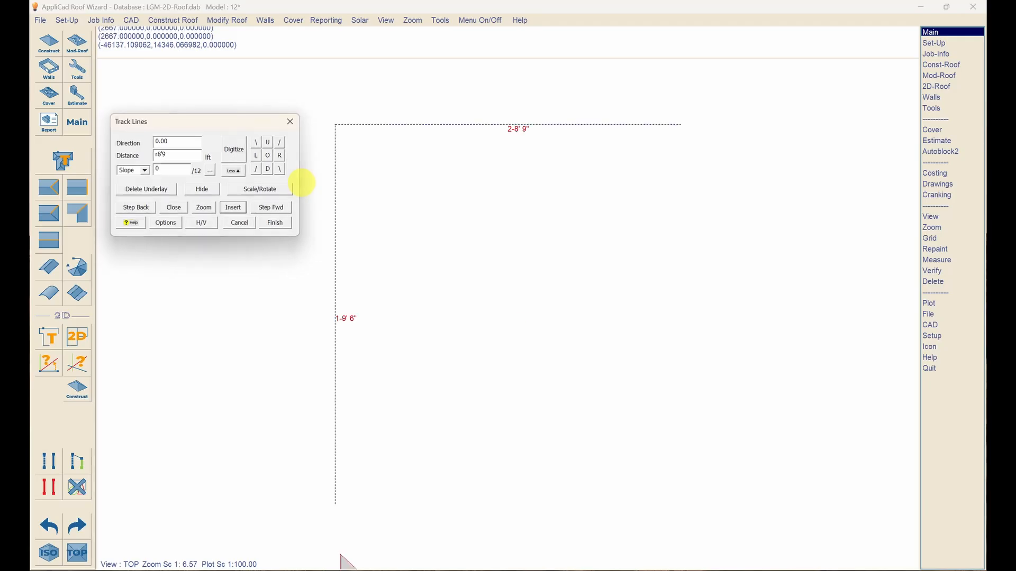
pyautogui.write('d1')
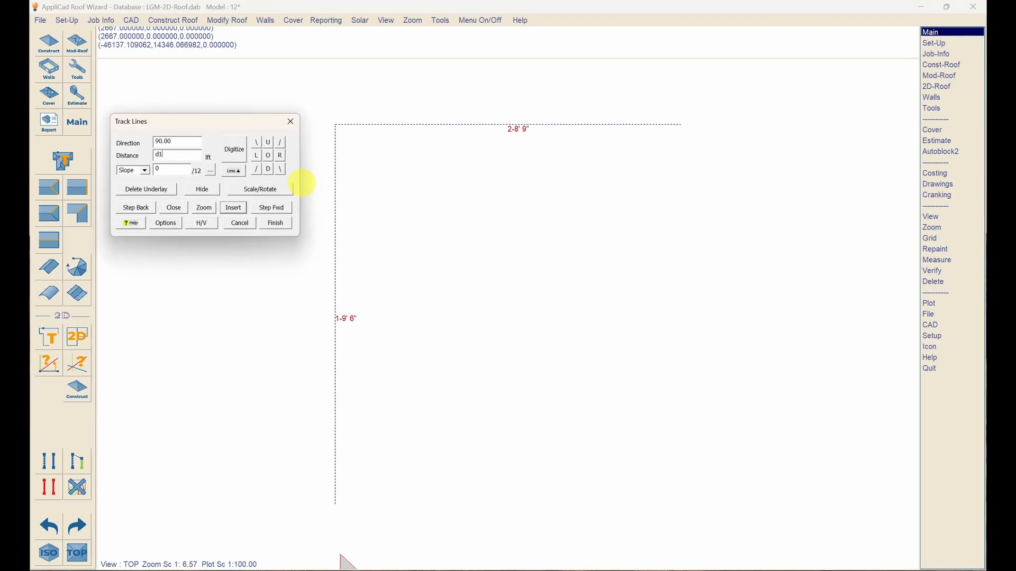
pyautogui.write("7'3")
pyautogui.press('Return')
pyautogui.write('c')
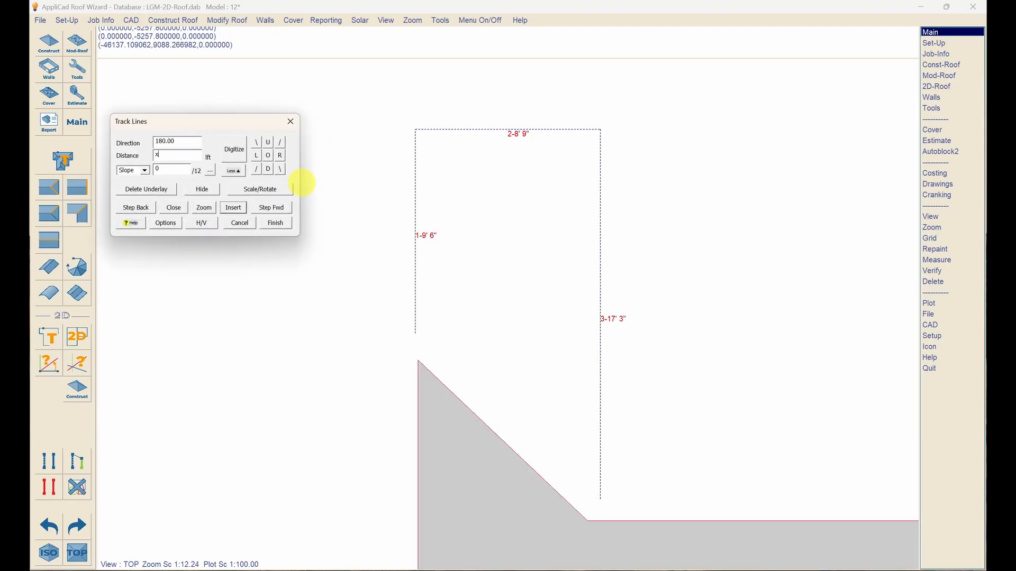
pyautogui.press('Return')
pyautogui.write('f')
pyautogui.press('Return')
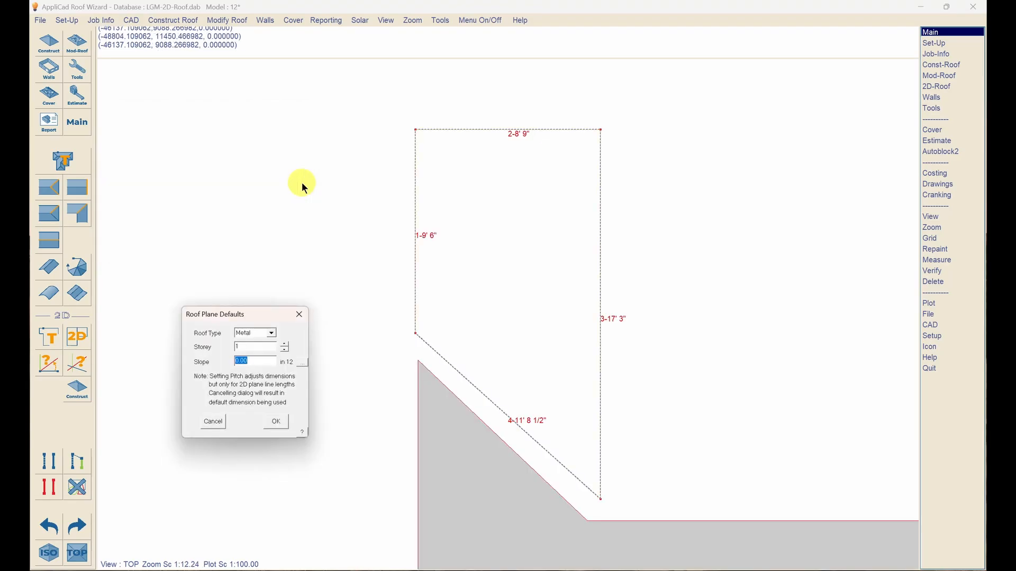
pyautogui.press('Return')
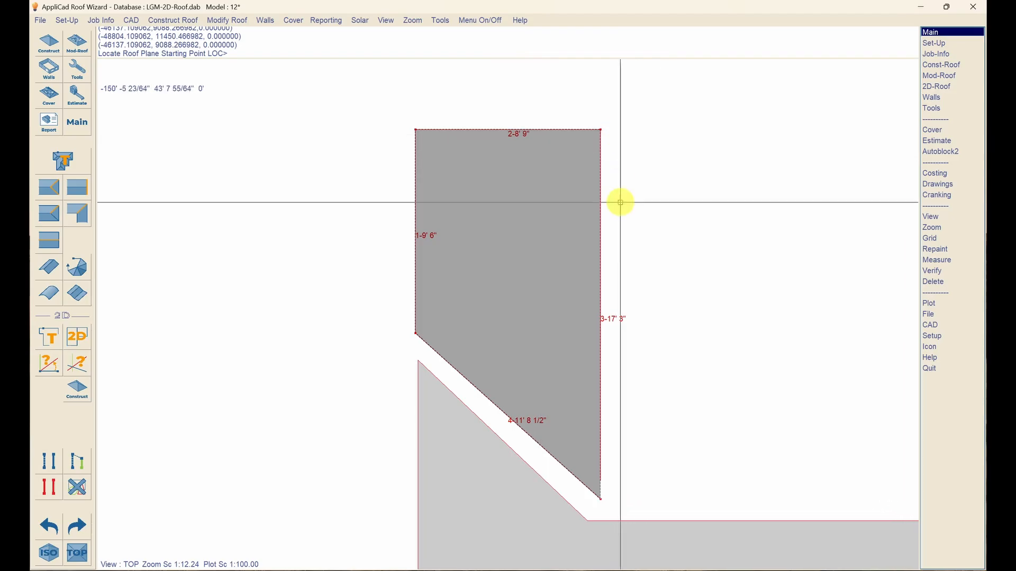
# - From the bottom-right corner, trace 17'3" up and 8'9" right, close the triangle, and accept as Metal
pyautogui.click(607, 495)
pyautogui.write('u')
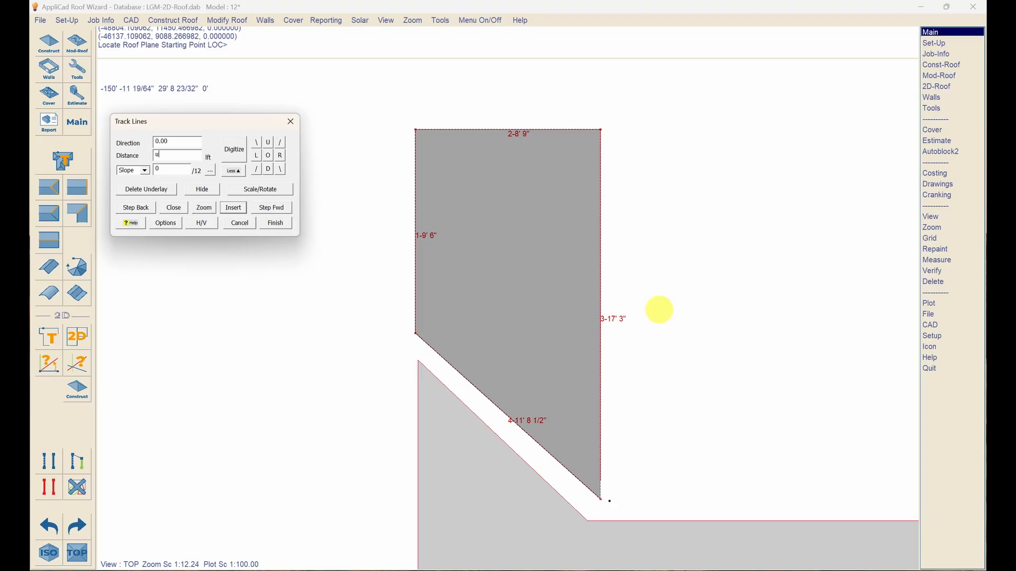
pyautogui.write("17'3")
pyautogui.press('Return')
pyautogui.write('r')
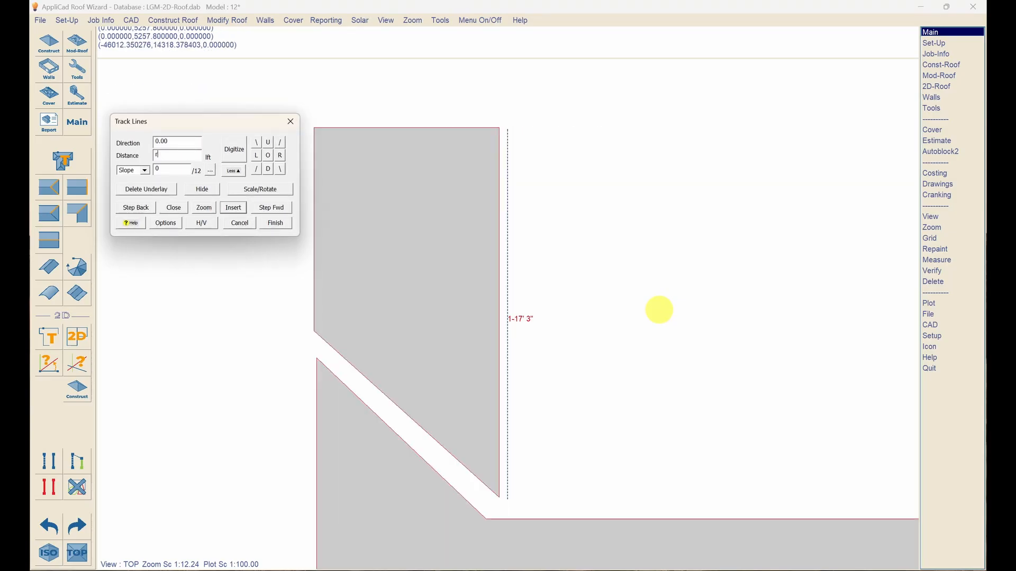
pyautogui.write("8'9")
pyautogui.press('Return')
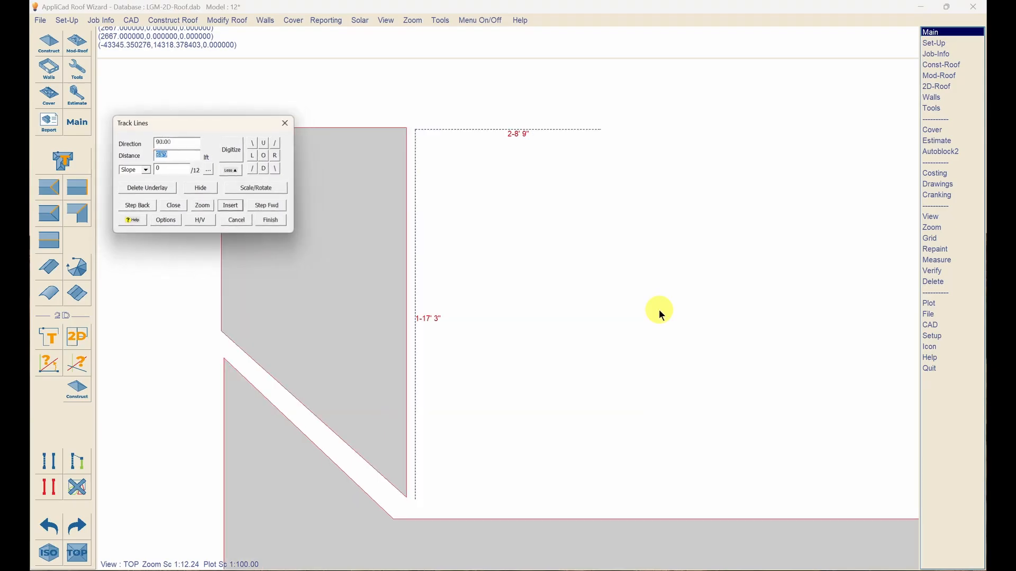
pyautogui.write('x')
pyautogui.press('Return')
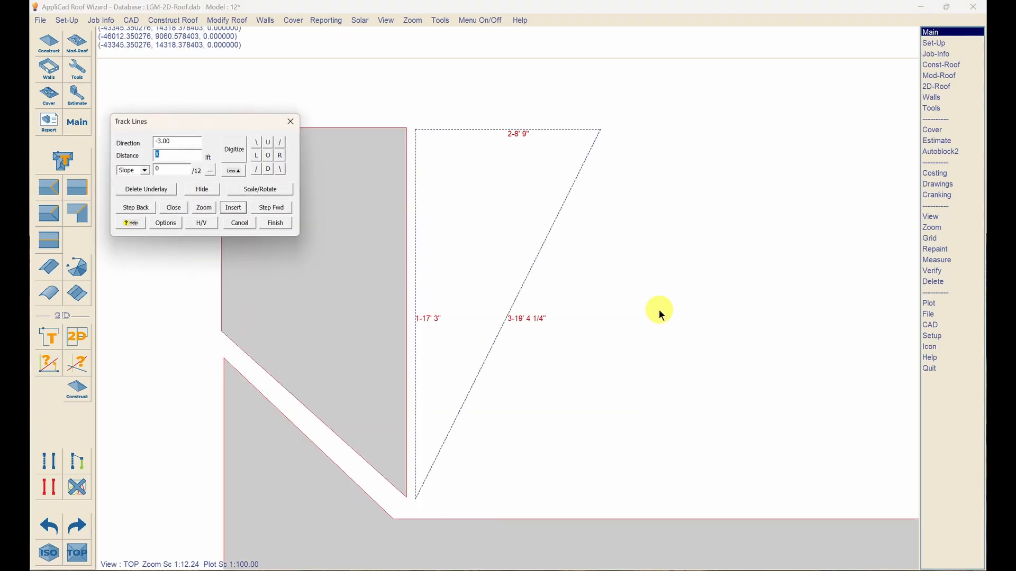
pyautogui.write('f')
pyautogui.press('Return')
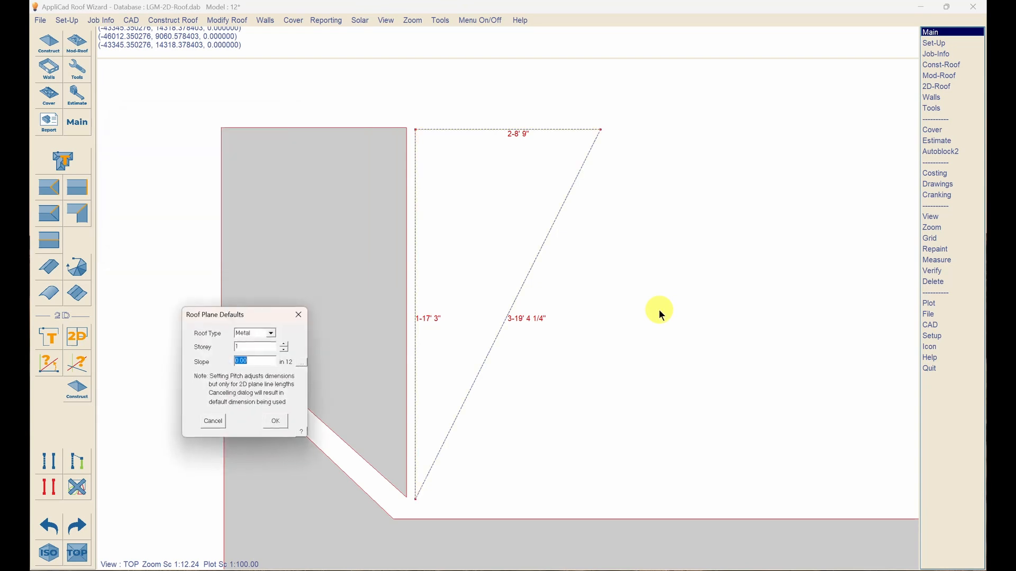
pyautogui.press('Return')
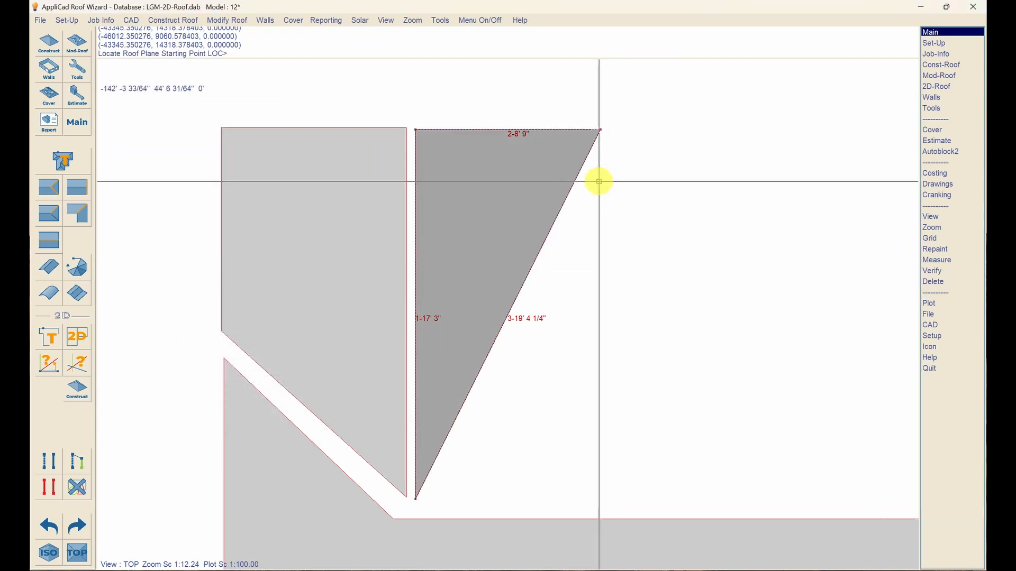
# - From the triangle's top-right corner, trace 45'3" right, 17'3" down and 53'6" left
pyautogui.click(617, 129)
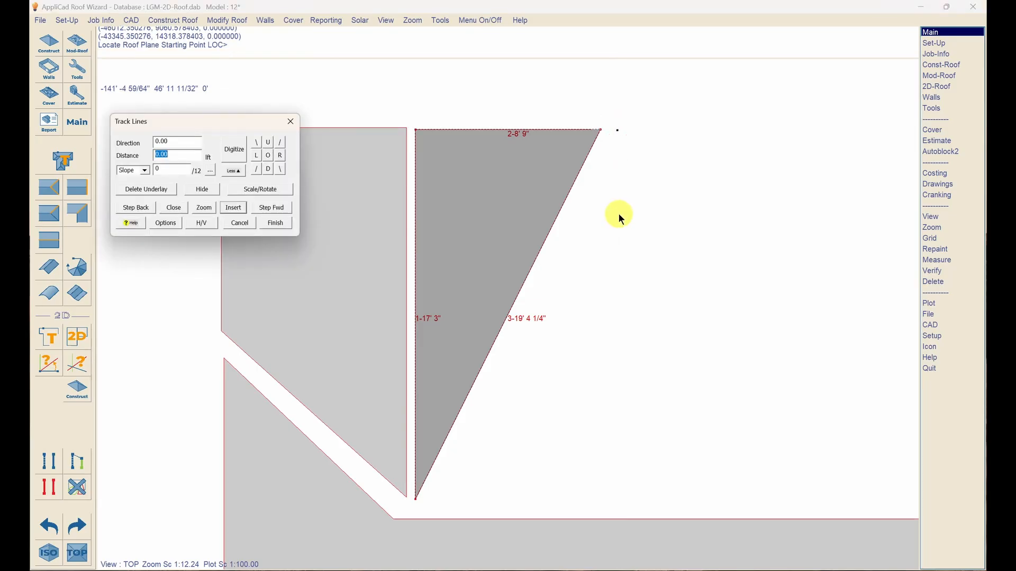
pyautogui.write("r45'3")
pyautogui.press('Return')
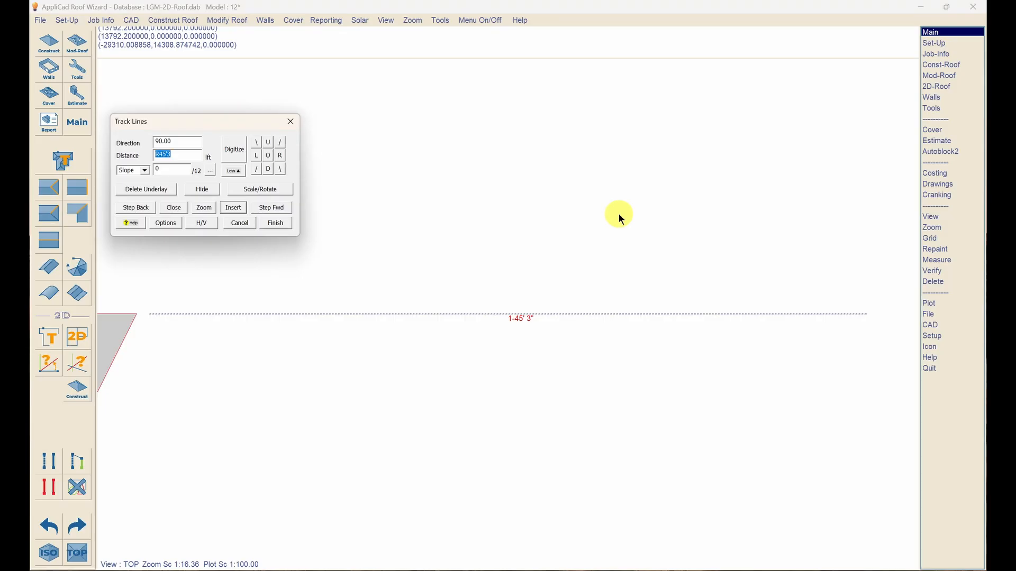
pyautogui.write("d17'3")
pyautogui.press('Return')
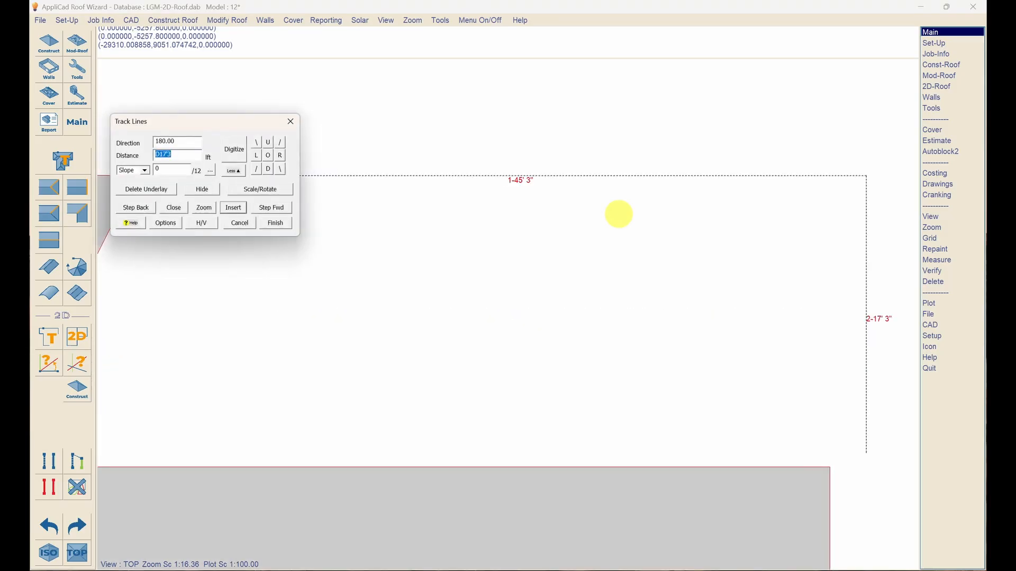
pyautogui.write('l')
pyautogui.write('53')
pyautogui.write("'65")
pyautogui.press('BackSpace')
pyautogui.press('BackSpace')
pyautogui.write('6')
pyautogui.press('Return')
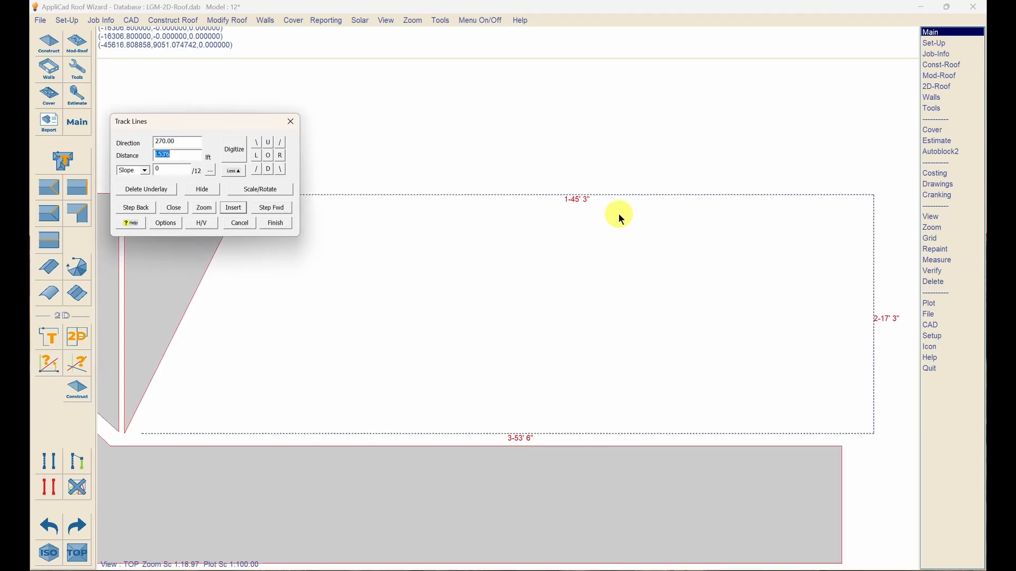
# - Close the outline to the starting corner and accept it as a Metal plane
pyautogui.write('c')
pyautogui.press('Return')
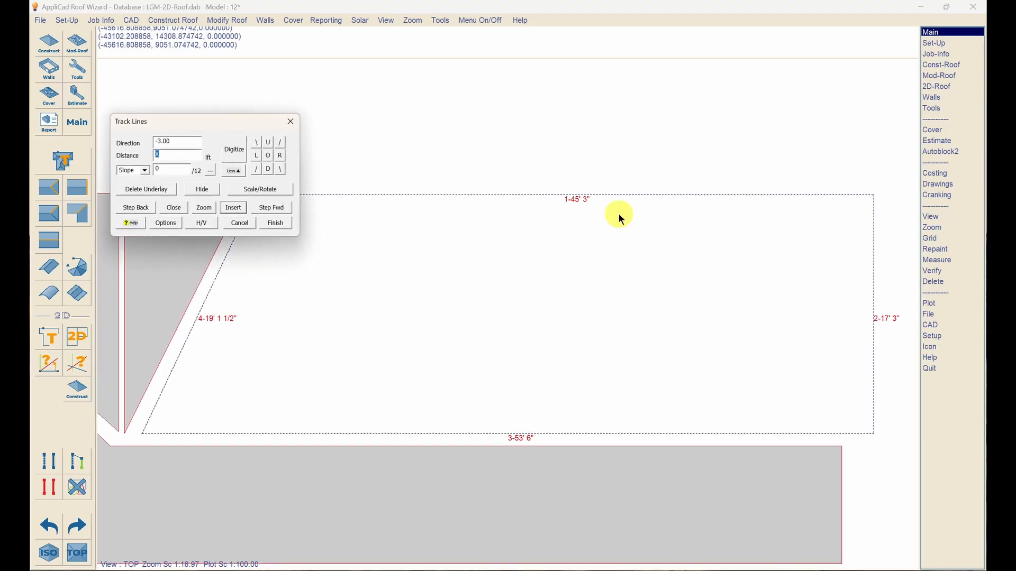
pyautogui.write('f')
pyautogui.press('Return')
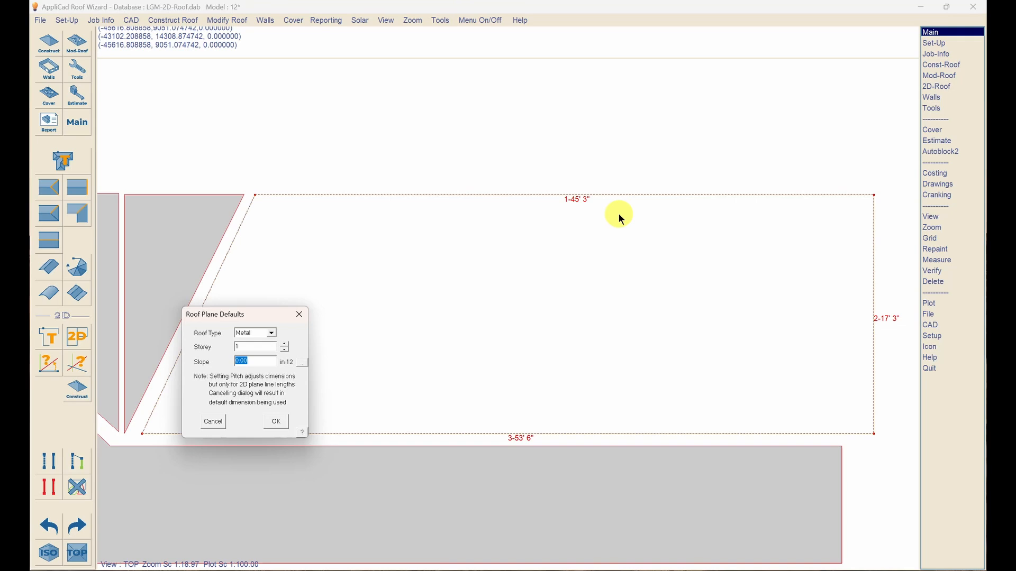
pyautogui.press('Return')
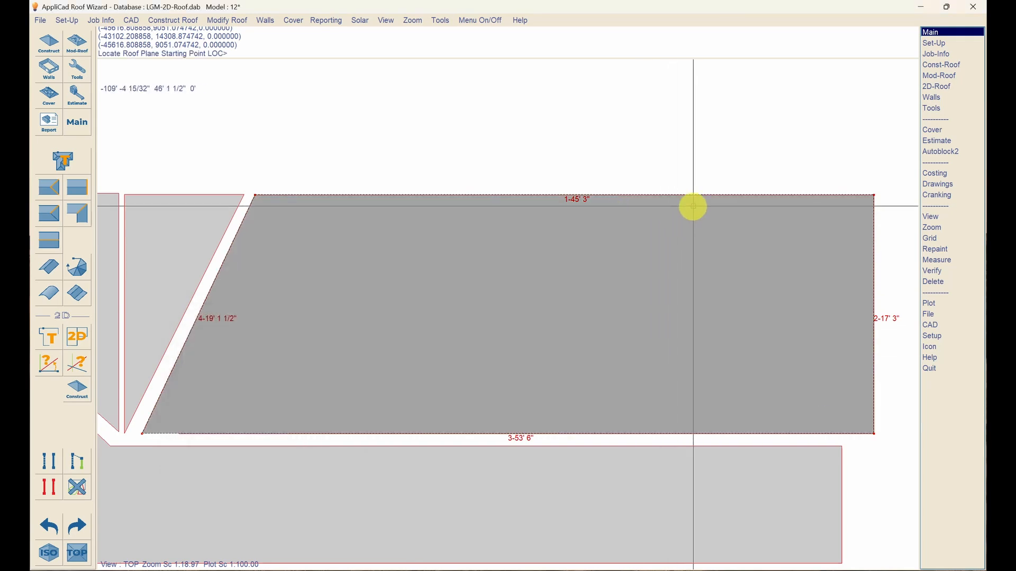
# - Zoom out and cancel an unwanted new plane outline
pyautogui.scroll(-5, 691, 205)
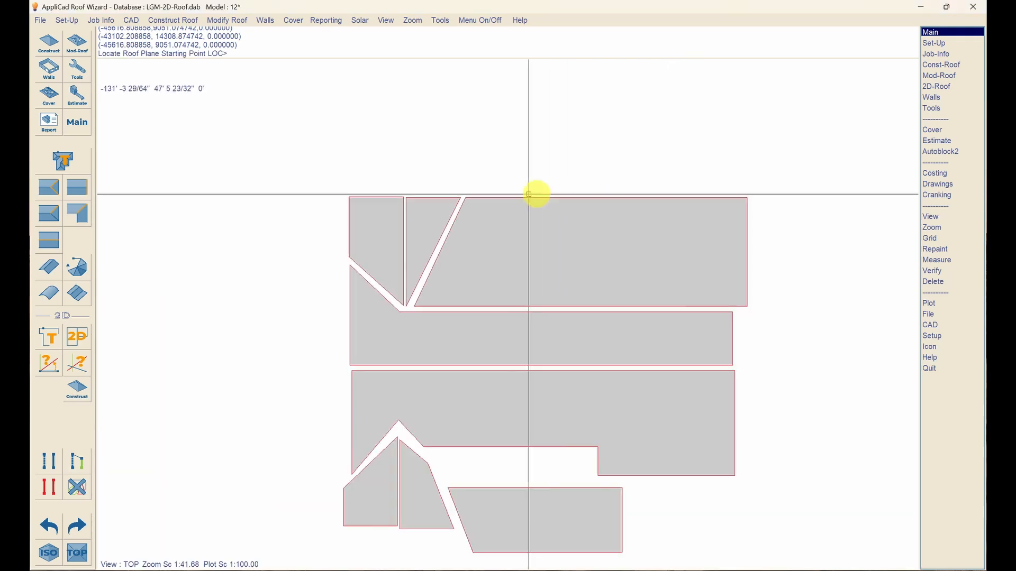
pyautogui.scroll(-2, 294, 313)
pyautogui.click(295, 313)
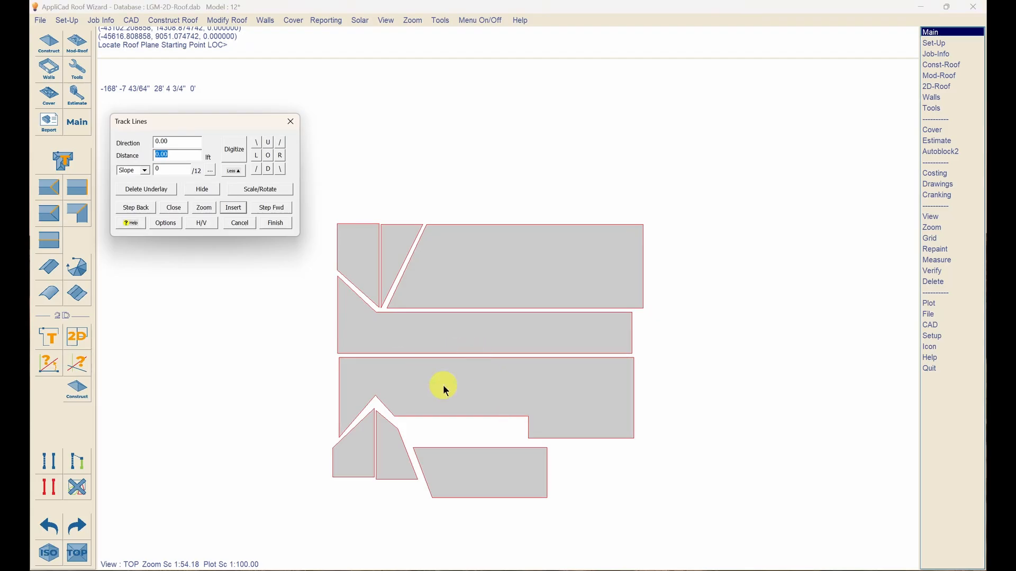
pyautogui.press('Escape')
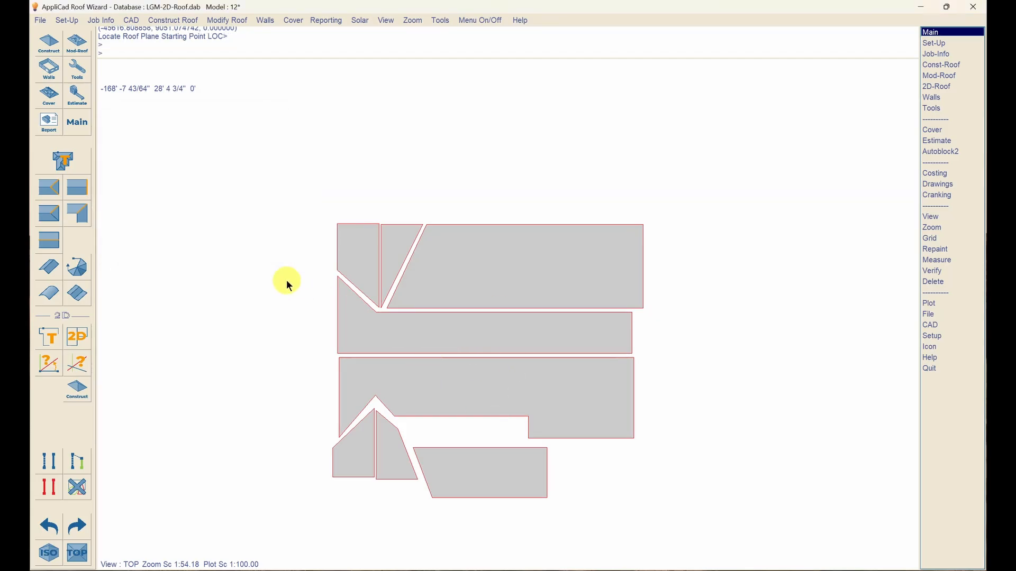
# - Type the long horizontal joining edge and the short vertical edge as Ridge
pyautogui.press('Escape')
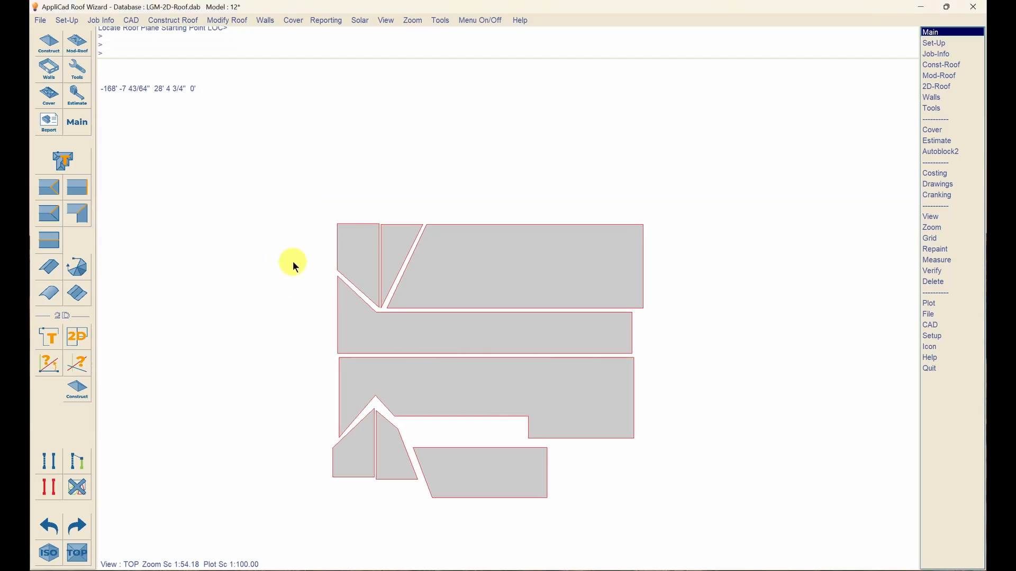
pyautogui.click(77, 68)
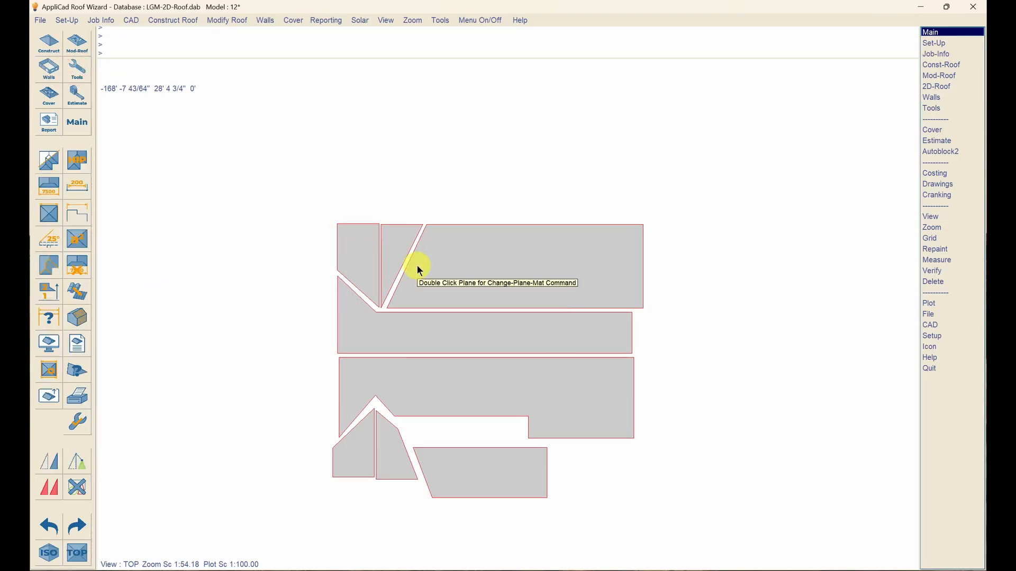
pyautogui.doubleClick(520, 311)
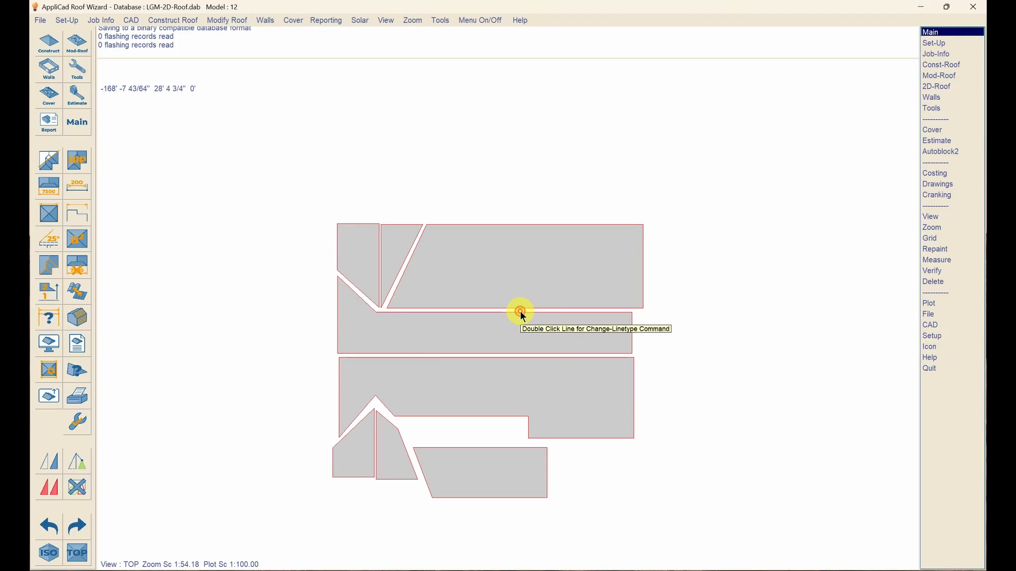
pyautogui.doubleClick(455, 207)
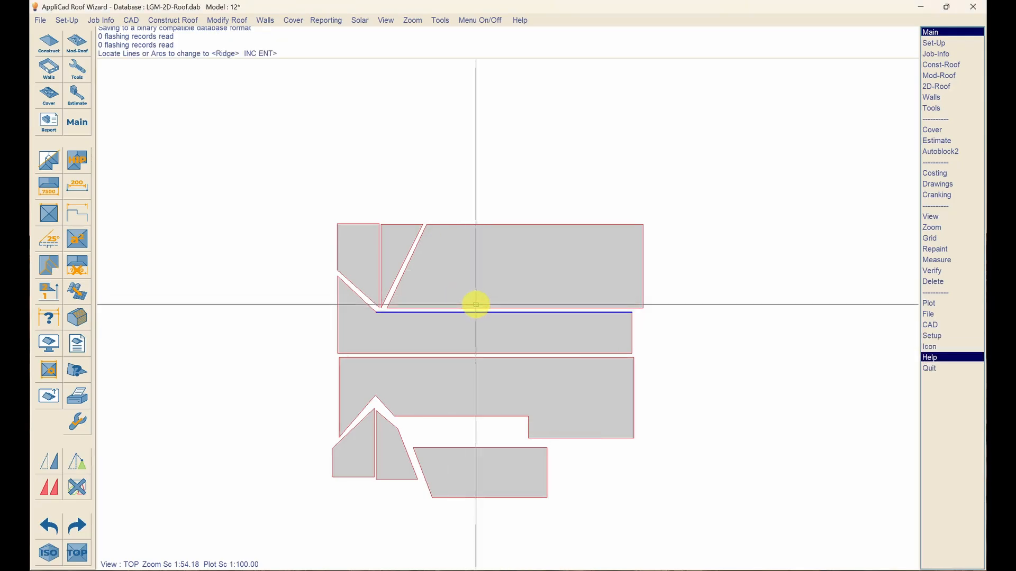
pyautogui.click(378, 274)
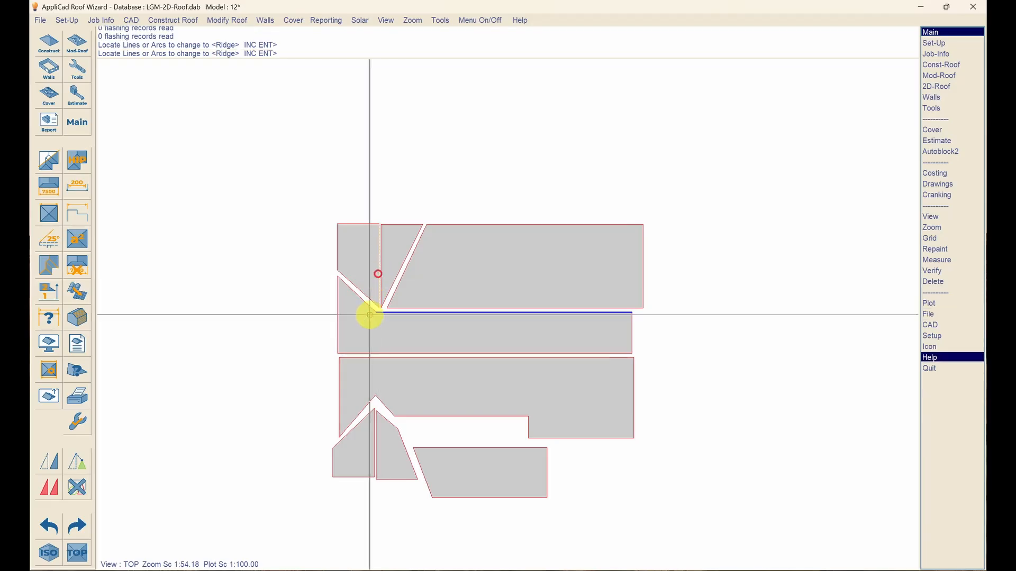
pyautogui.click(367, 318)
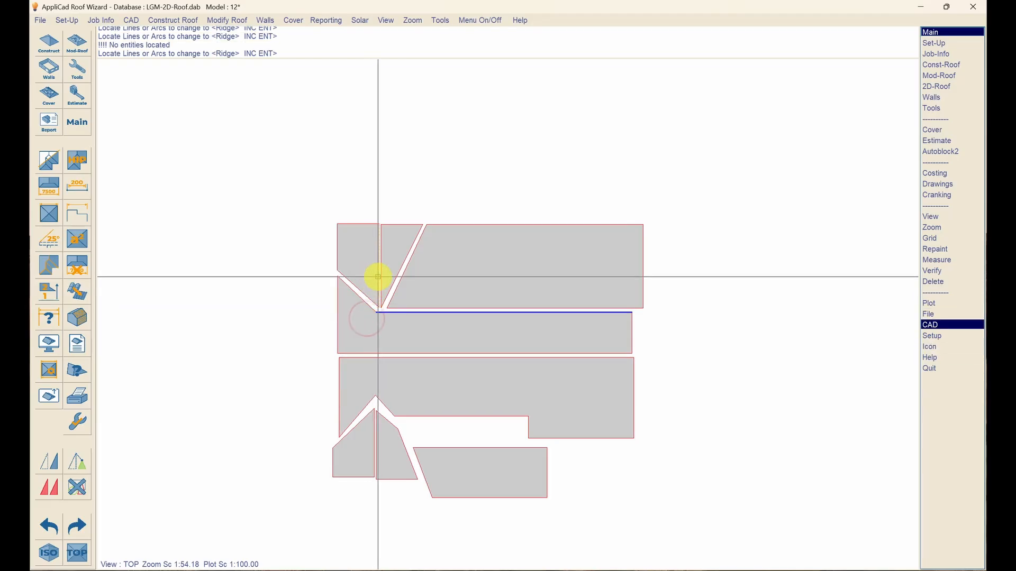
pyautogui.click(375, 277)
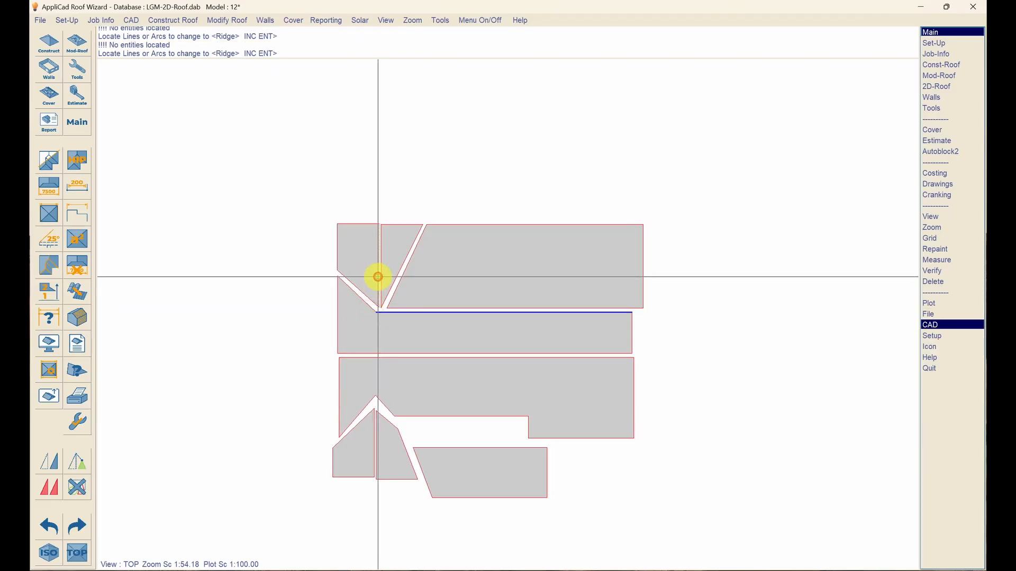
pyautogui.rightClick(440, 244)
pyautogui.press('Return')
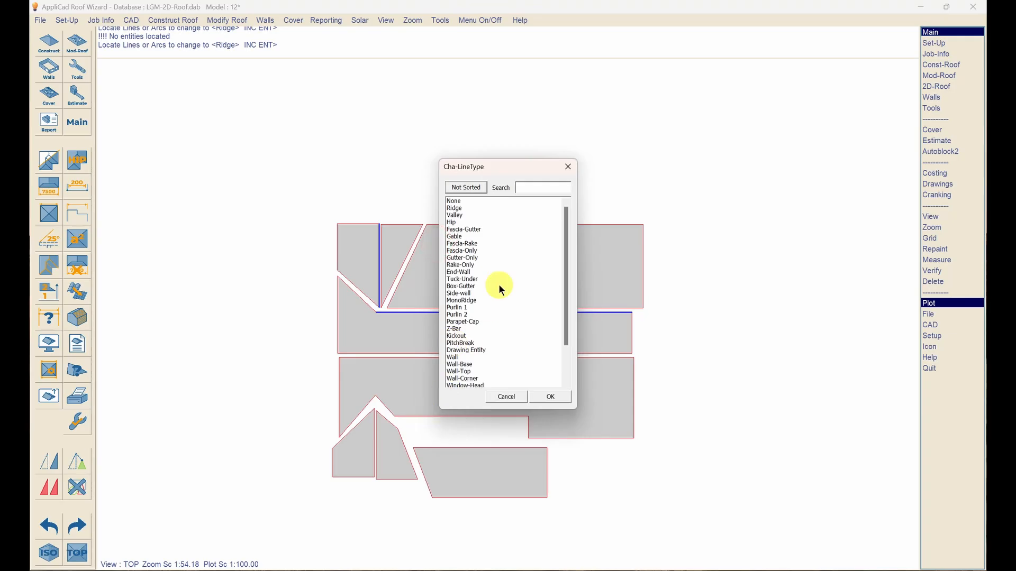
# - Make the middle-section edge and the lower-left vertical edge Ridge as well
pyautogui.doubleClick(454, 209)
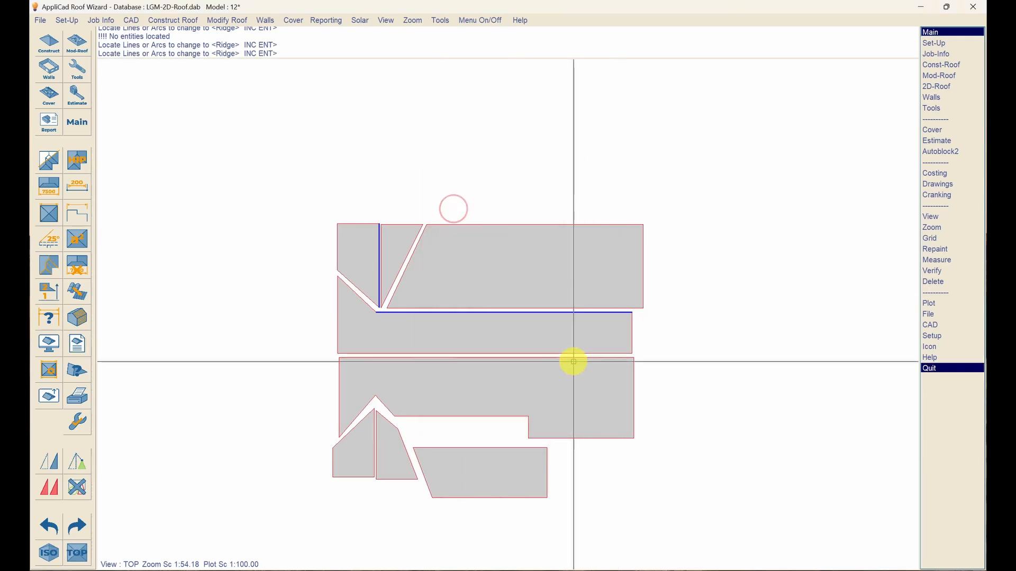
pyautogui.click(501, 358)
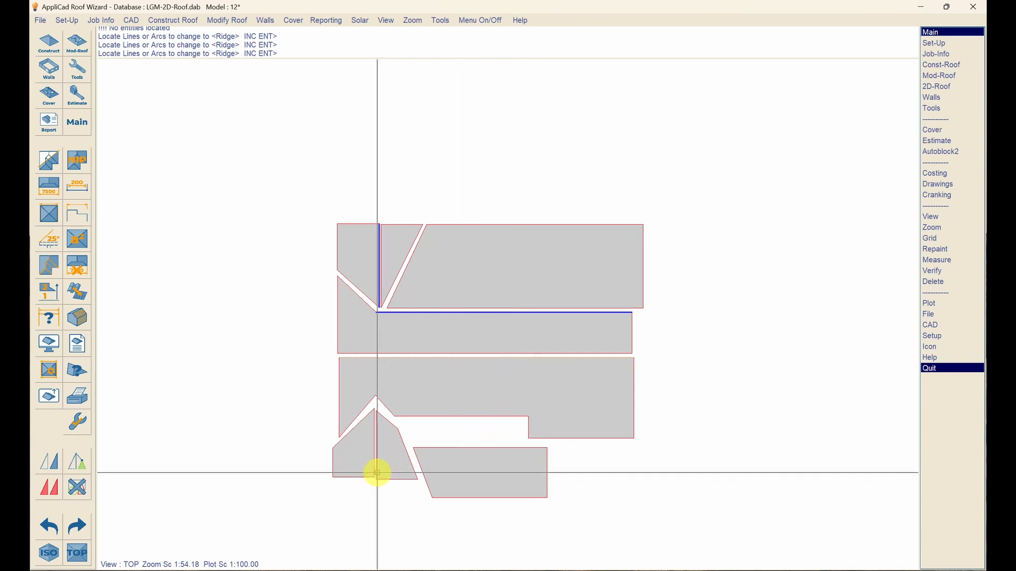
pyautogui.click(374, 456)
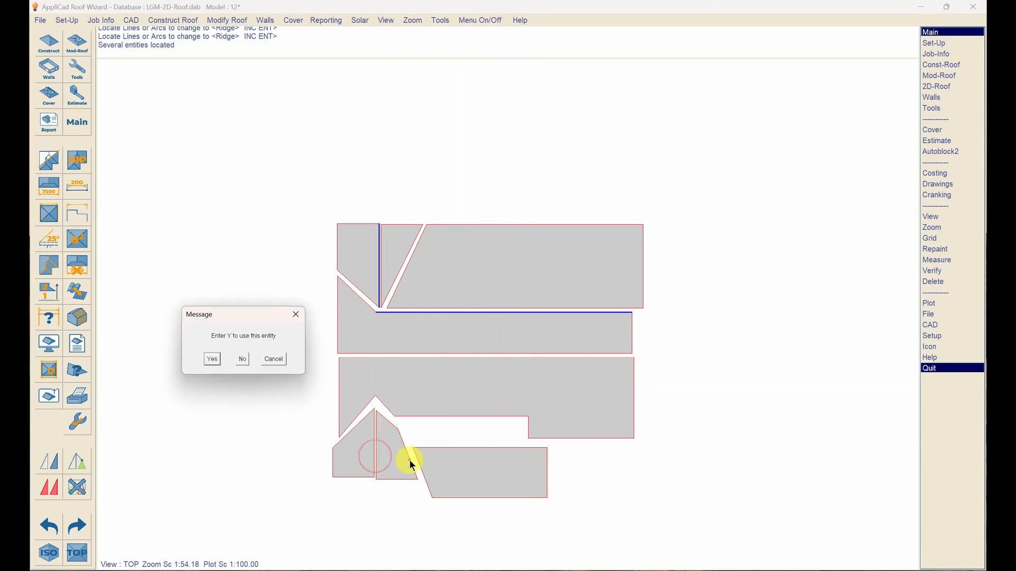
pyautogui.press('y')
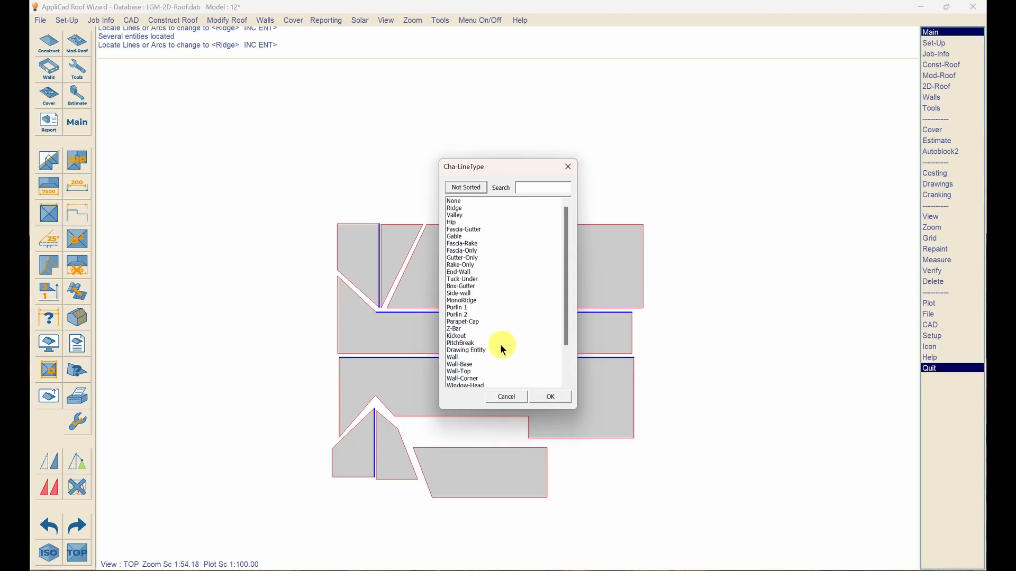
# - Set the upper-notch and lower-section inner horizontal edges to PitchBreak
pyautogui.doubleClick(464, 343)
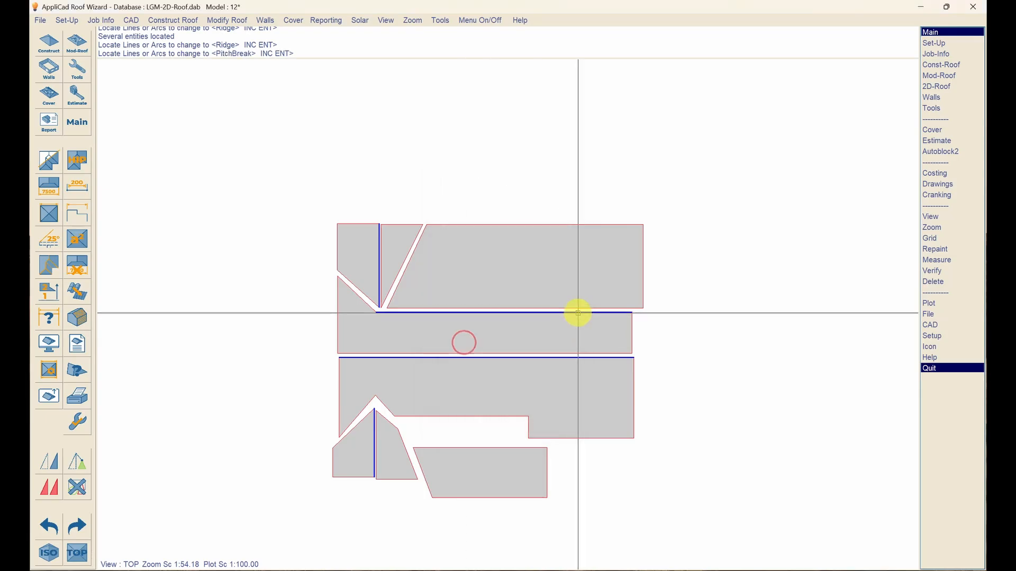
pyautogui.click(579, 312)
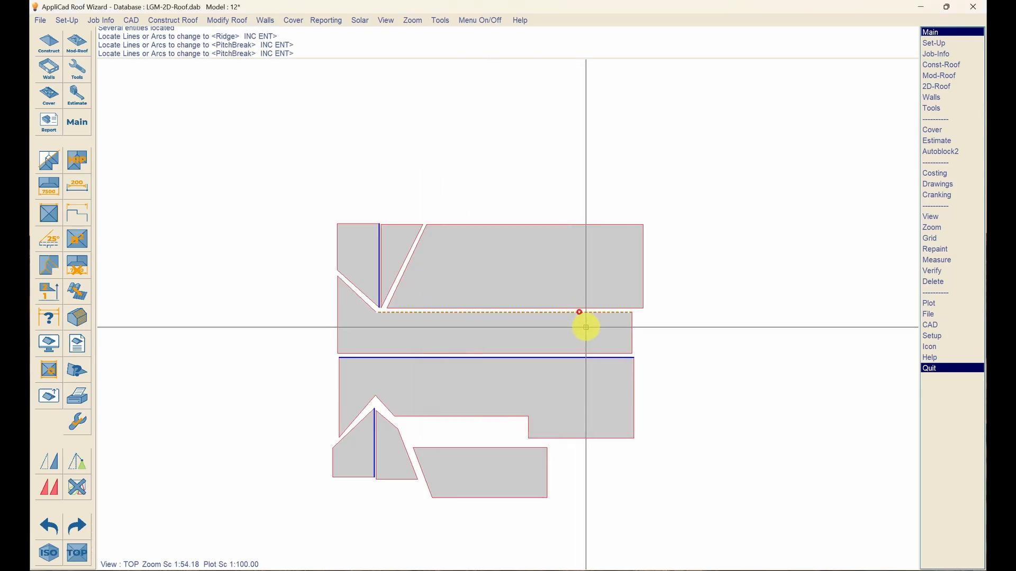
pyautogui.click(465, 416)
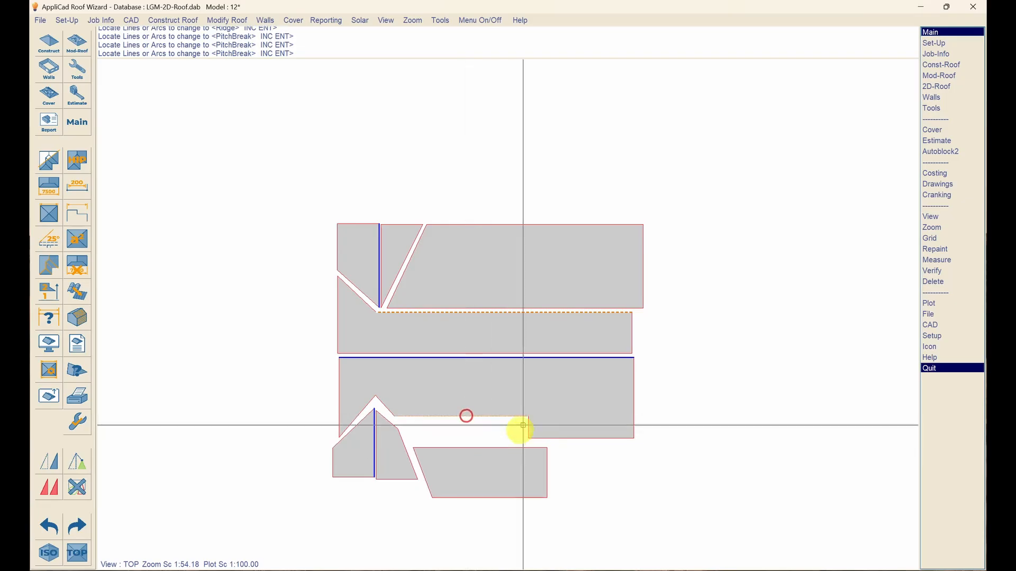
pyautogui.rightClick(539, 389)
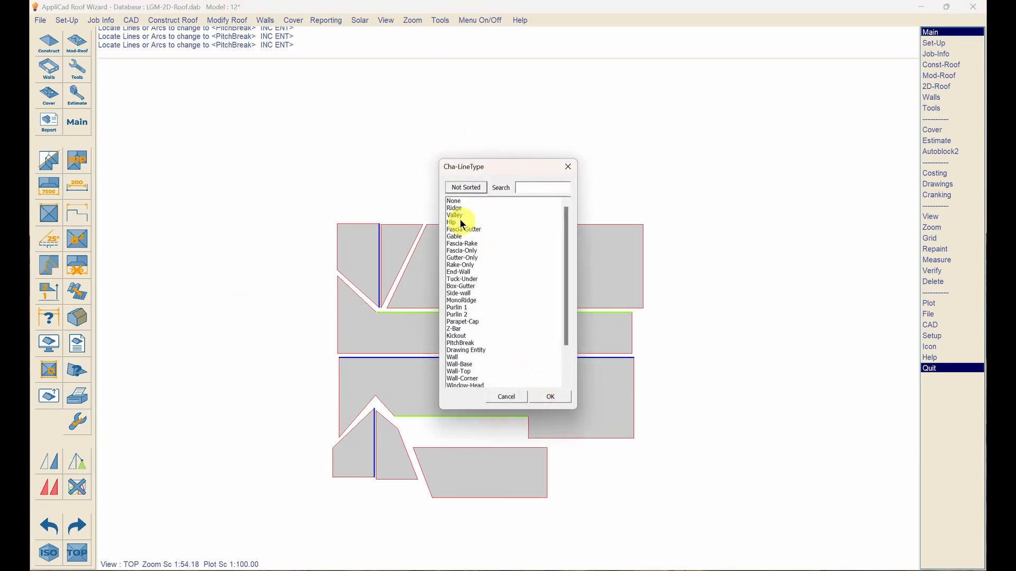
# - Pick the five diagonal edges as Valley edges
pyautogui.doubleClick(456, 215)
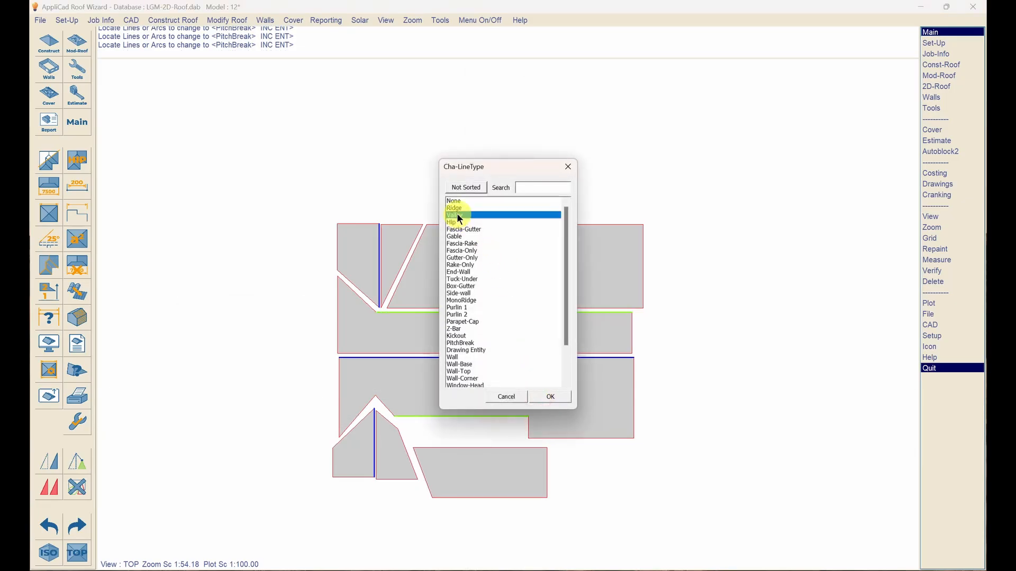
pyautogui.click(403, 263)
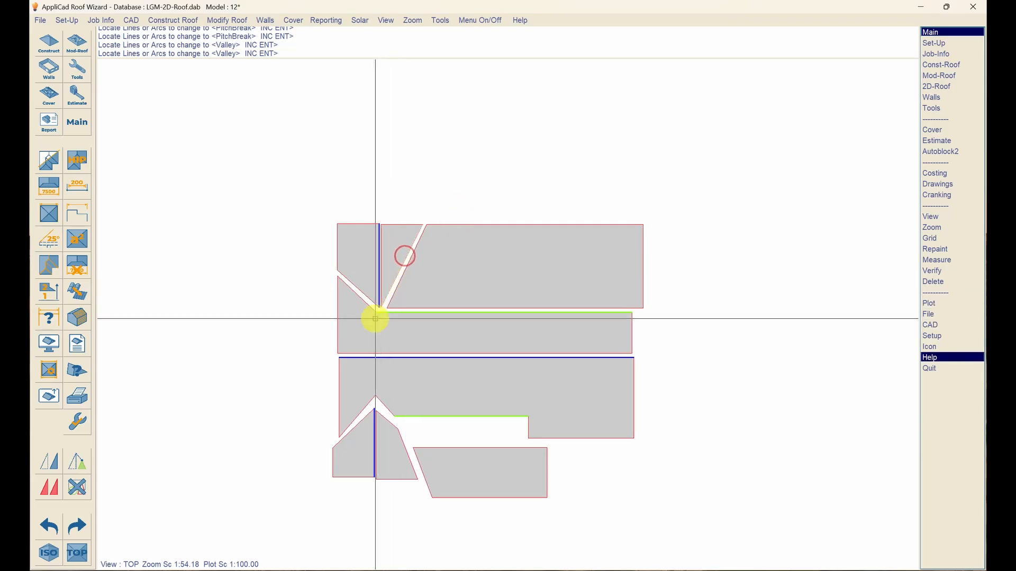
pyautogui.click(354, 299)
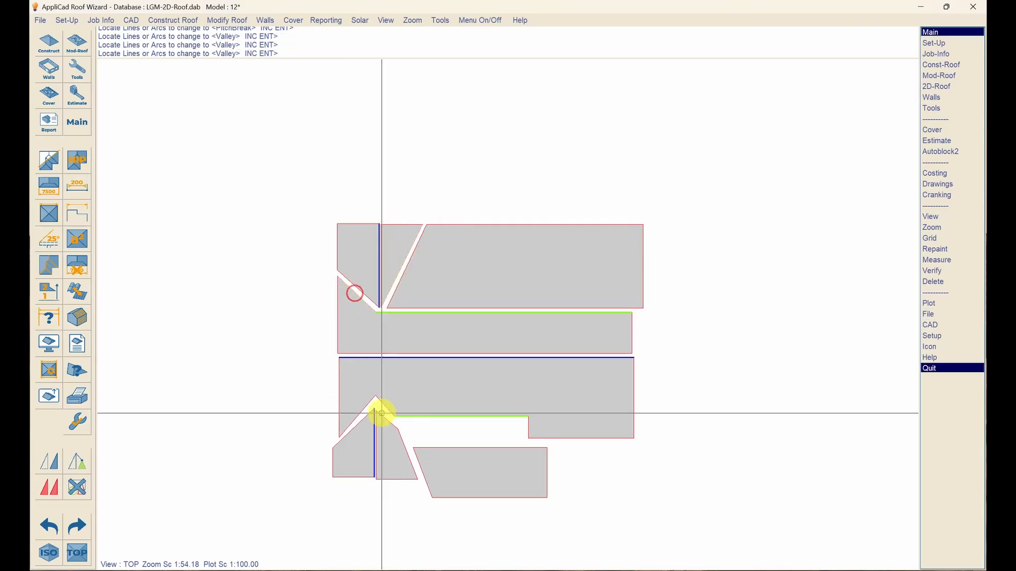
pyautogui.click(365, 411)
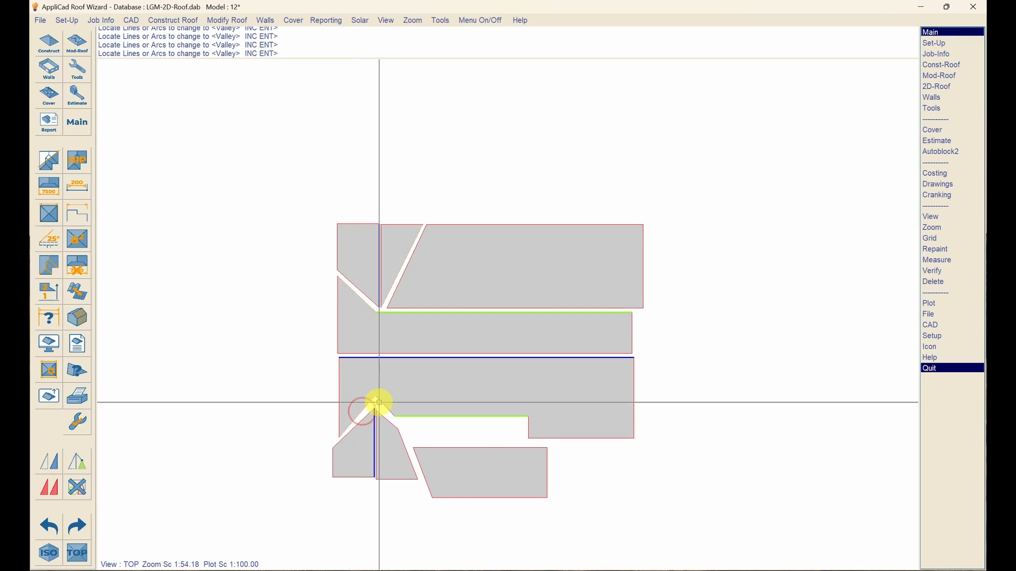
pyautogui.click(380, 400)
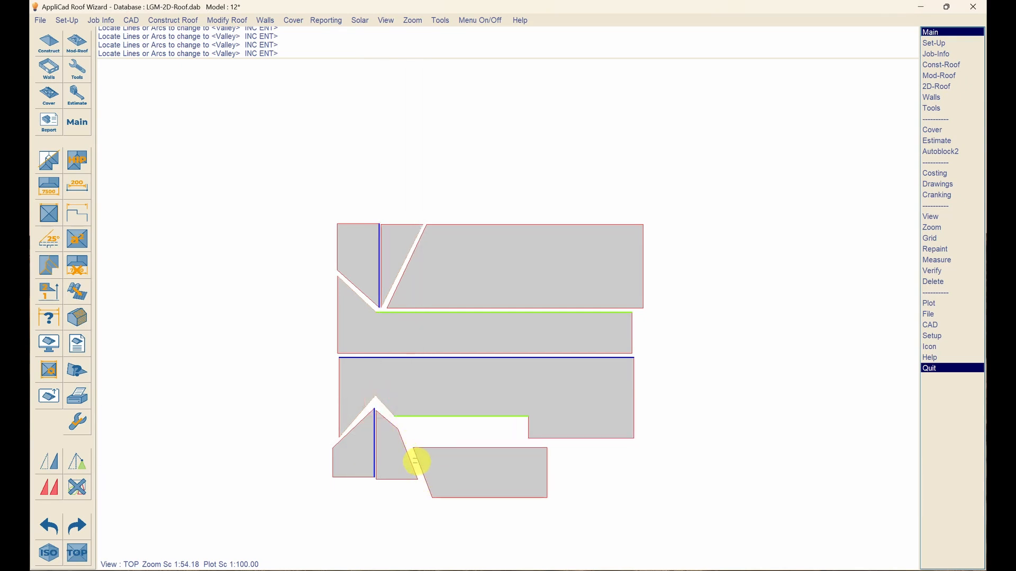
pyautogui.click(407, 451)
# - Confirm the five valleys, then assign Fascia-Gutter to five outer top, bottom and left eave edges
pyautogui.rightClick(460, 466)
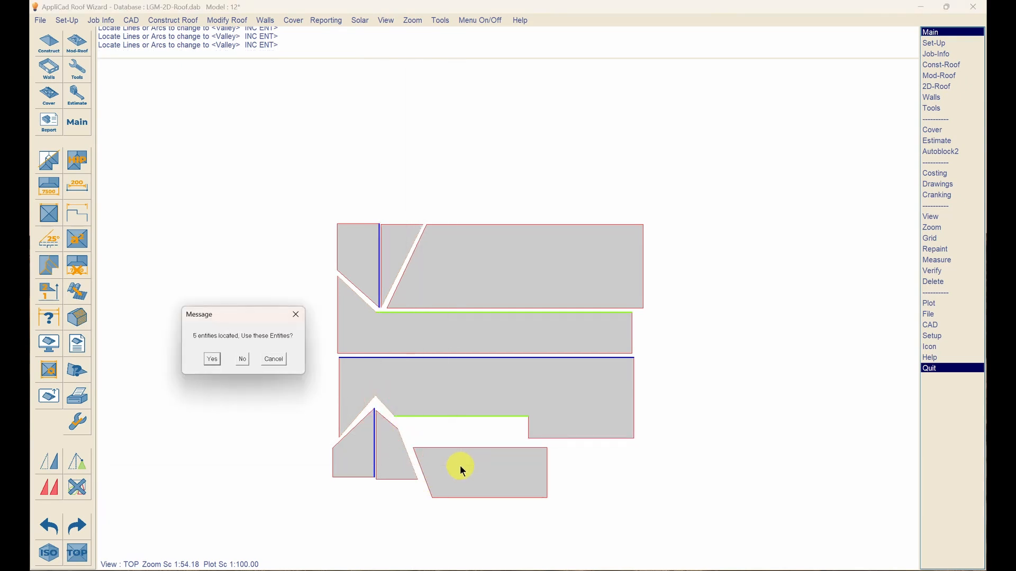
pyautogui.rightClick(461, 466)
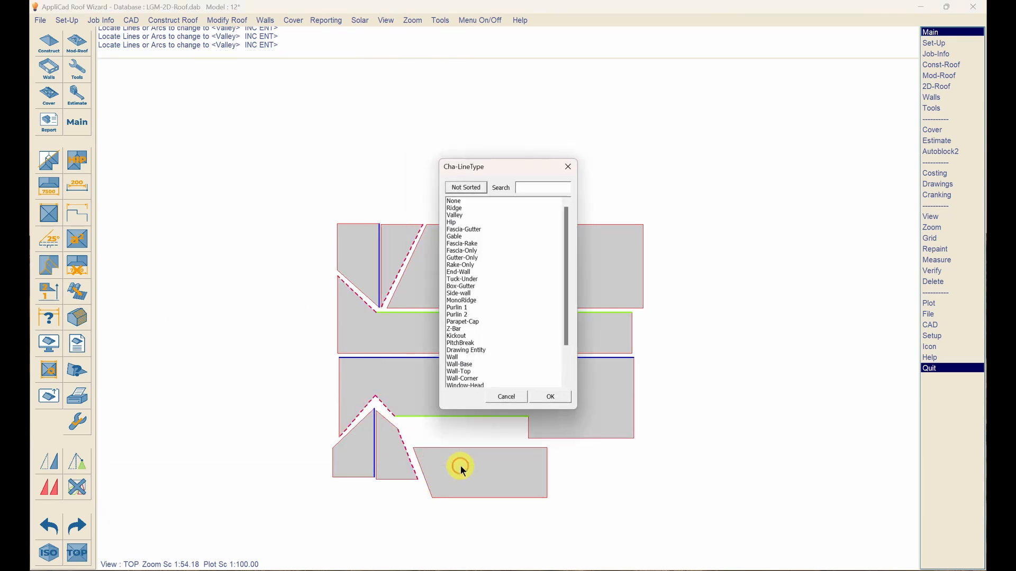
pyautogui.doubleClick(479, 231)
pyautogui.click(336, 232)
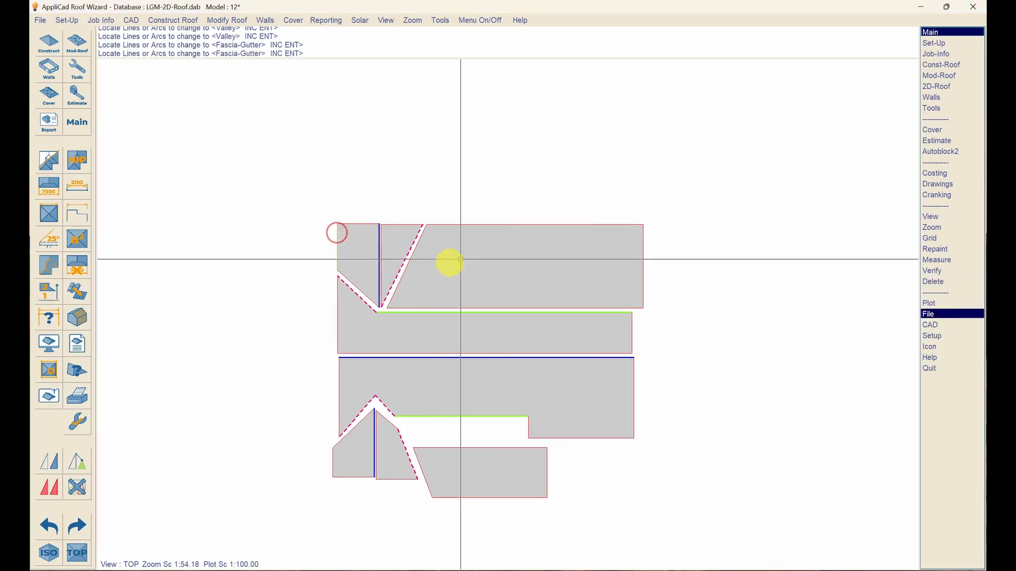
pyautogui.click(479, 225)
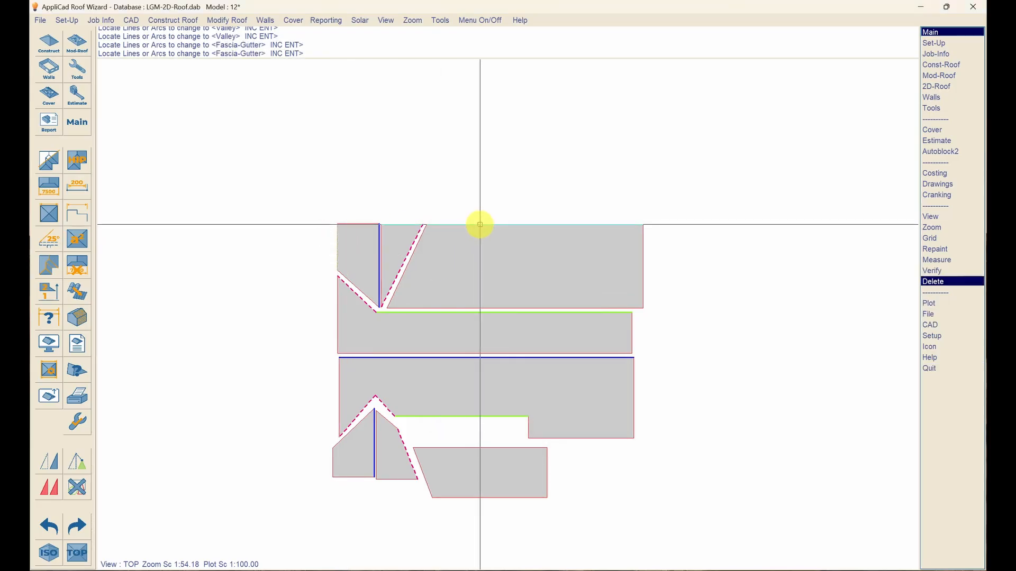
pyautogui.click(598, 440)
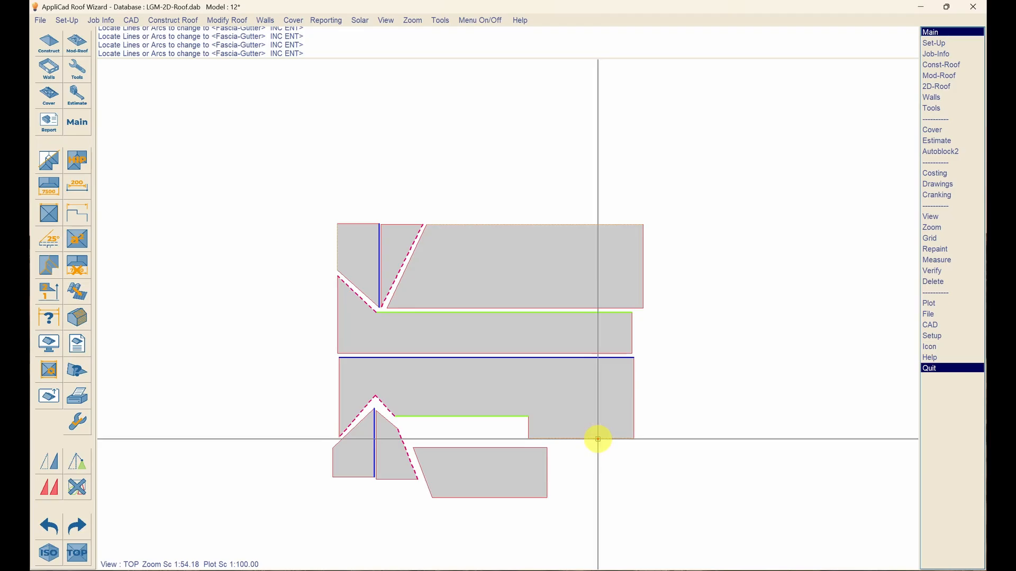
pyautogui.click(503, 497)
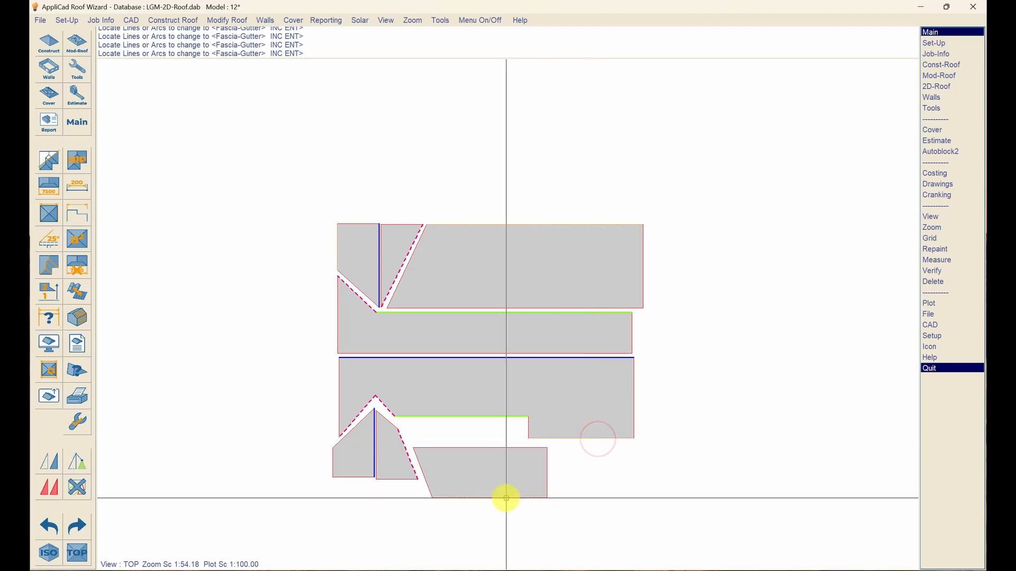
pyautogui.click(333, 463)
pyautogui.rightClick(364, 506)
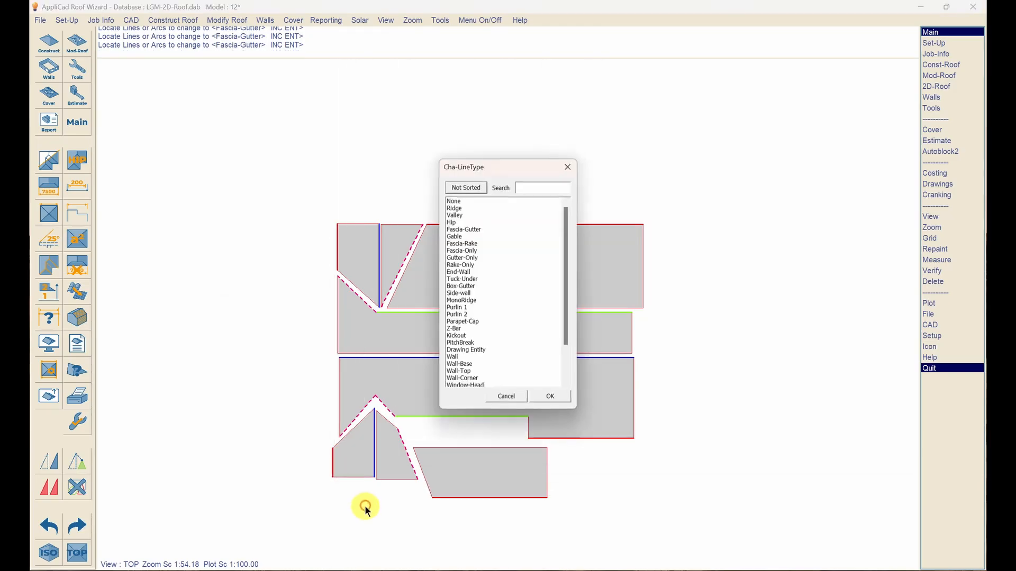
pyautogui.doubleClick(460, 236)
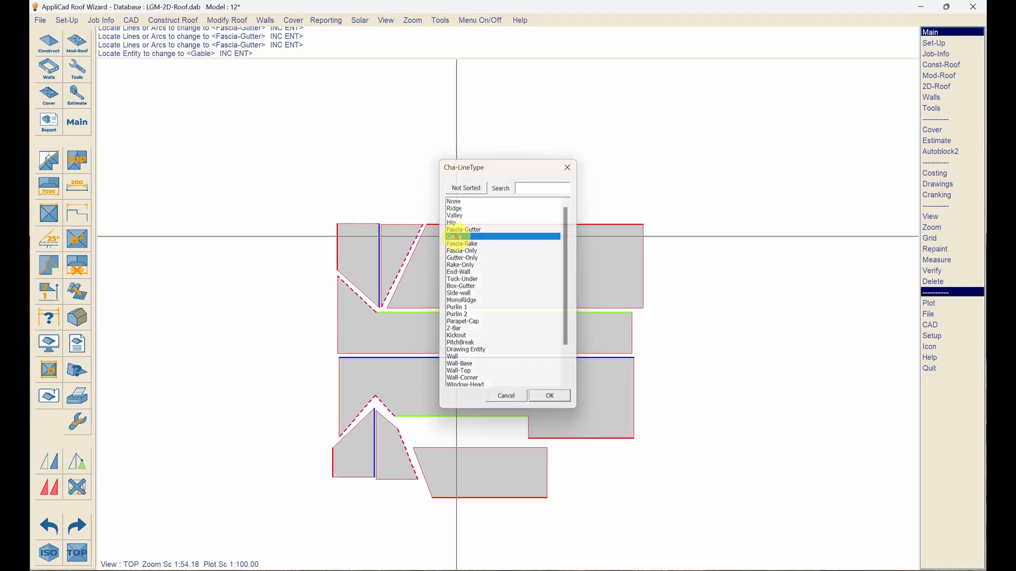
# - Make the two upper-left plane top edges and three right-end edges Gable
pyautogui.click(359, 224)
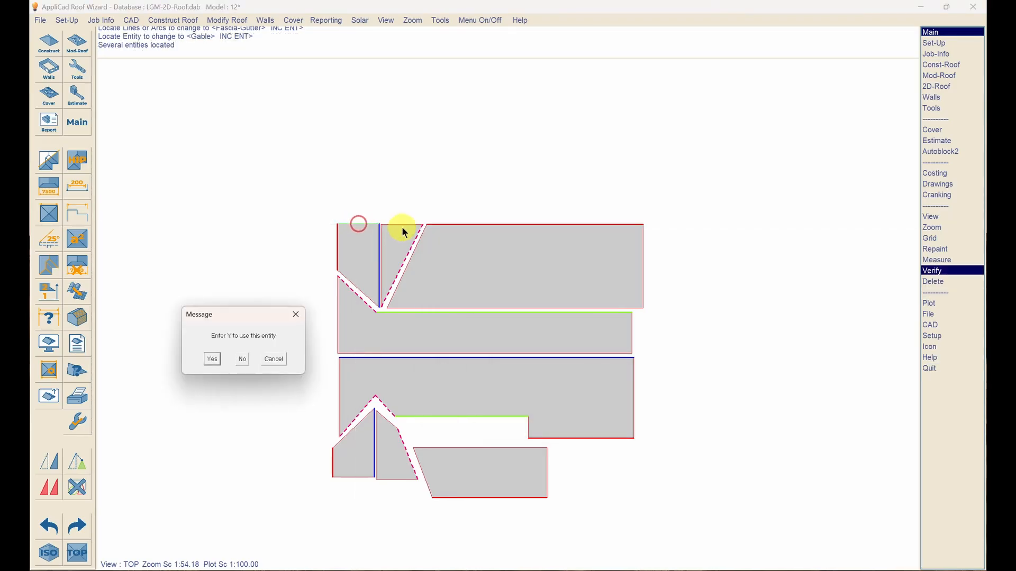
pyautogui.press('y')
pyautogui.click(403, 225)
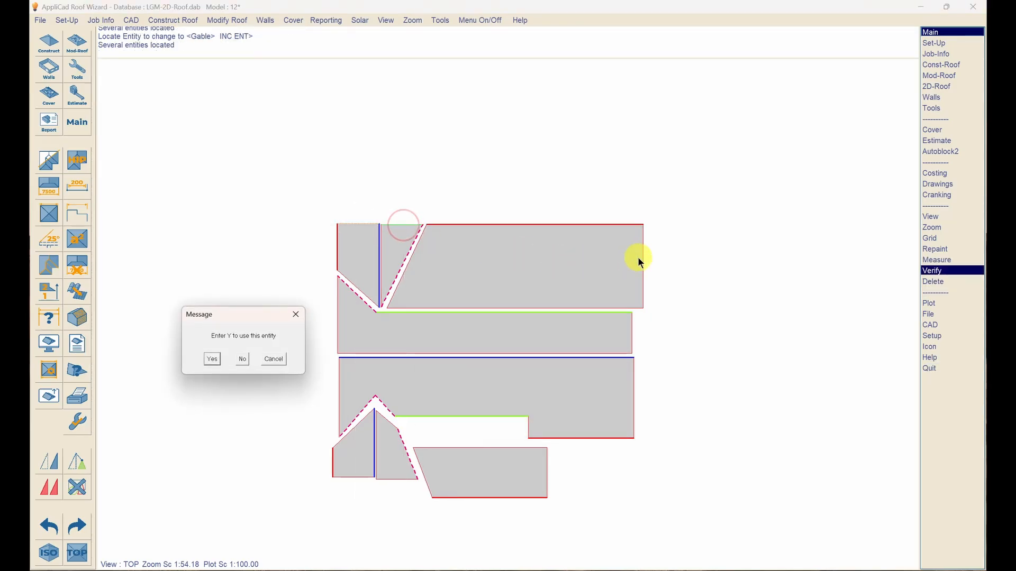
pyautogui.press('y')
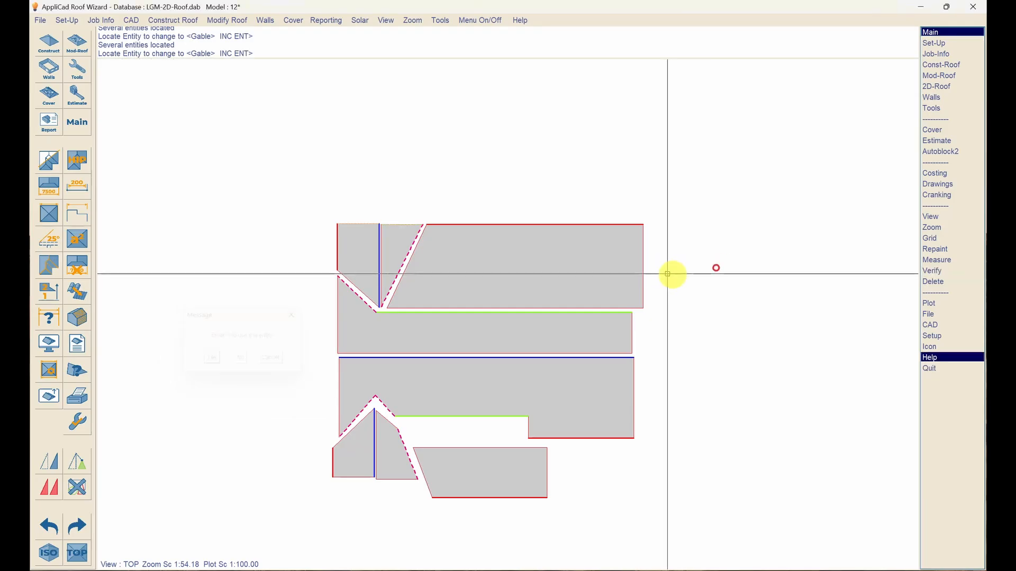
pyautogui.click(643, 253)
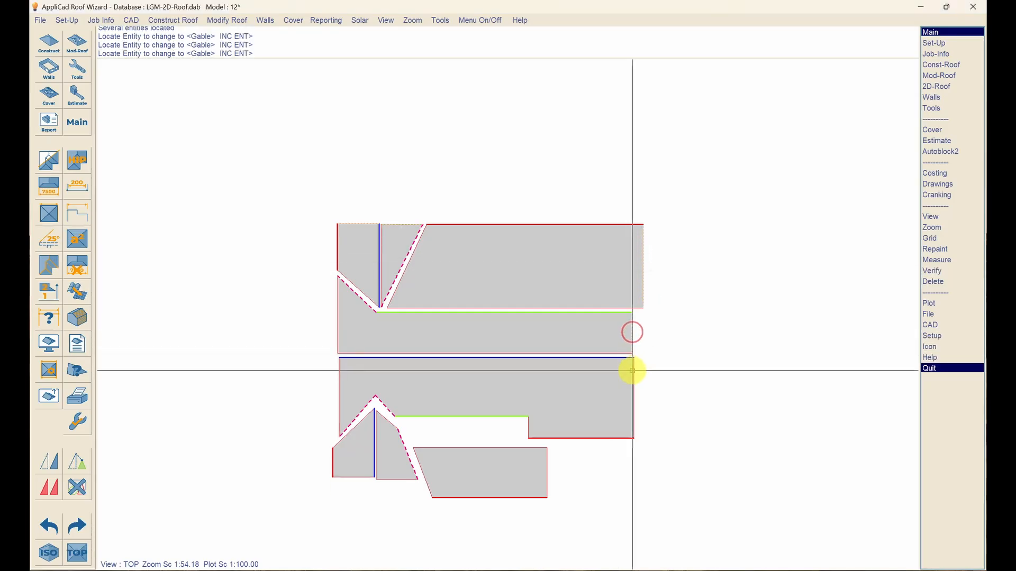
pyautogui.click(633, 374)
pyautogui.click(548, 473)
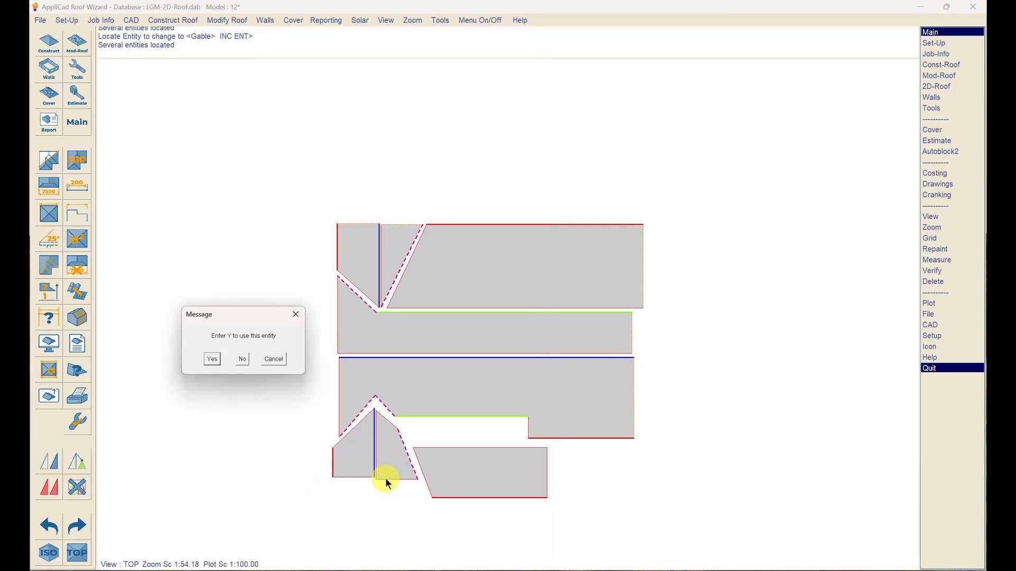
pyautogui.press('y')
# - Add the lower-left plane's bottom and left edges as Gable edges
pyautogui.click(290, 496)
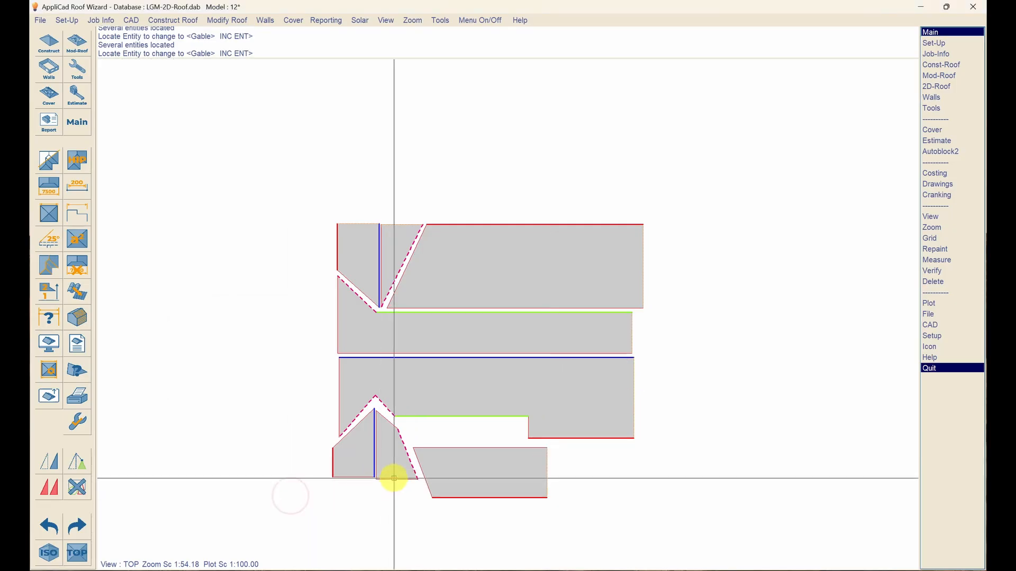
pyautogui.click(394, 478)
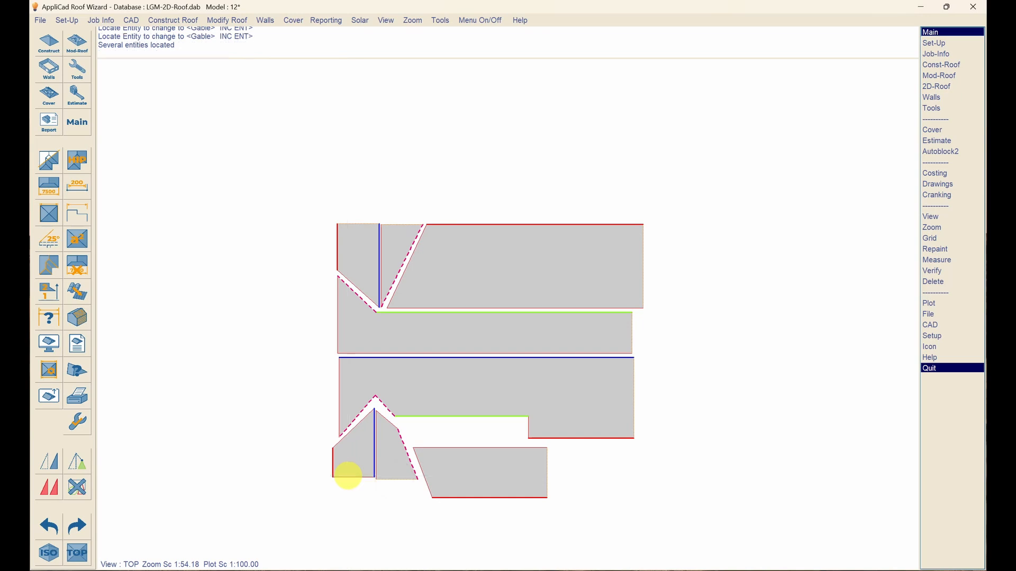
pyautogui.press('y')
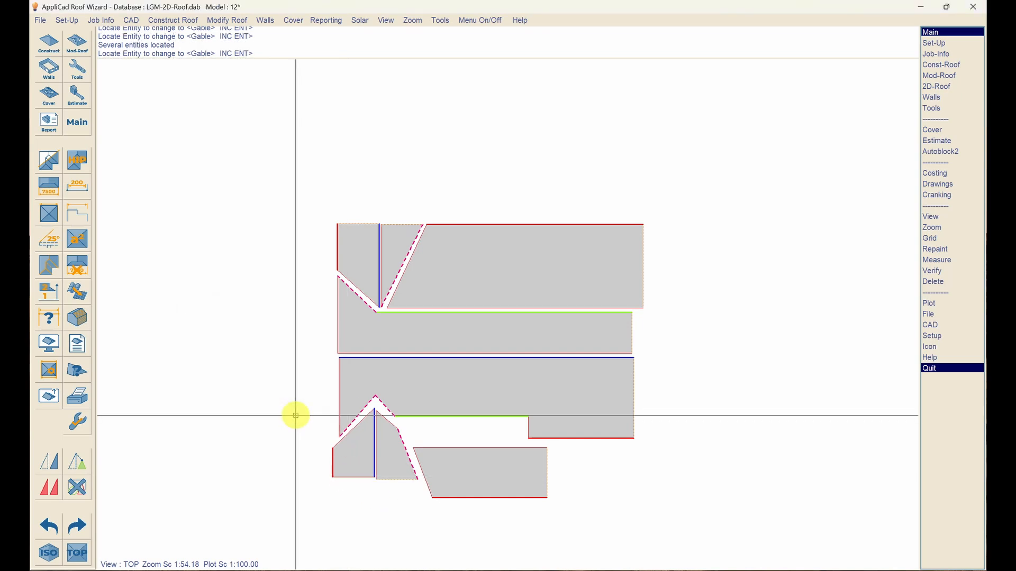
pyautogui.click(295, 415)
pyautogui.click(298, 444)
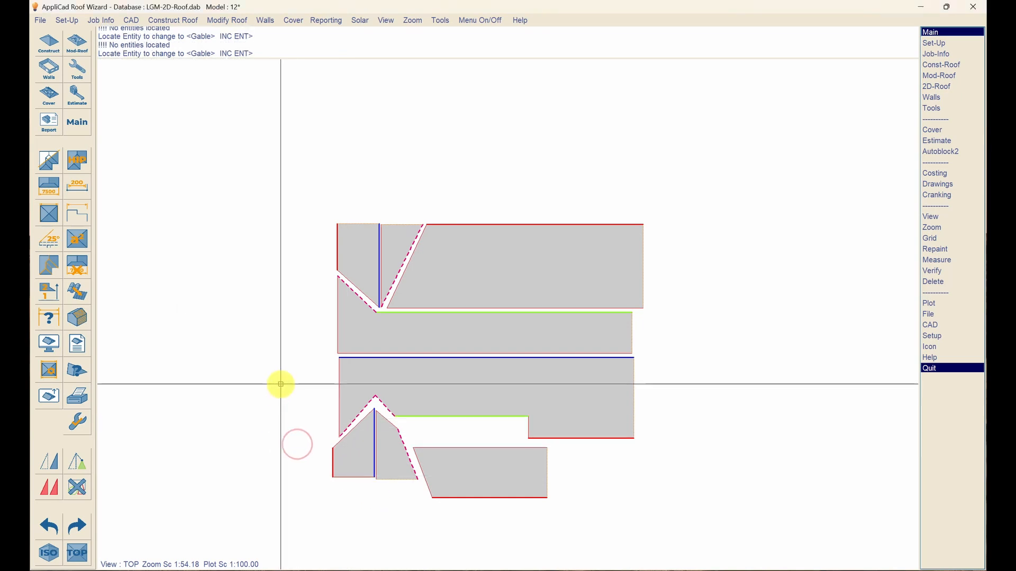
pyautogui.press('Return')
pyautogui.press('Return')
# - Apply Gable to the left ends of the second strip and lower plane, plus the triangular plane's bottom edge
pyautogui.click(271, 406)
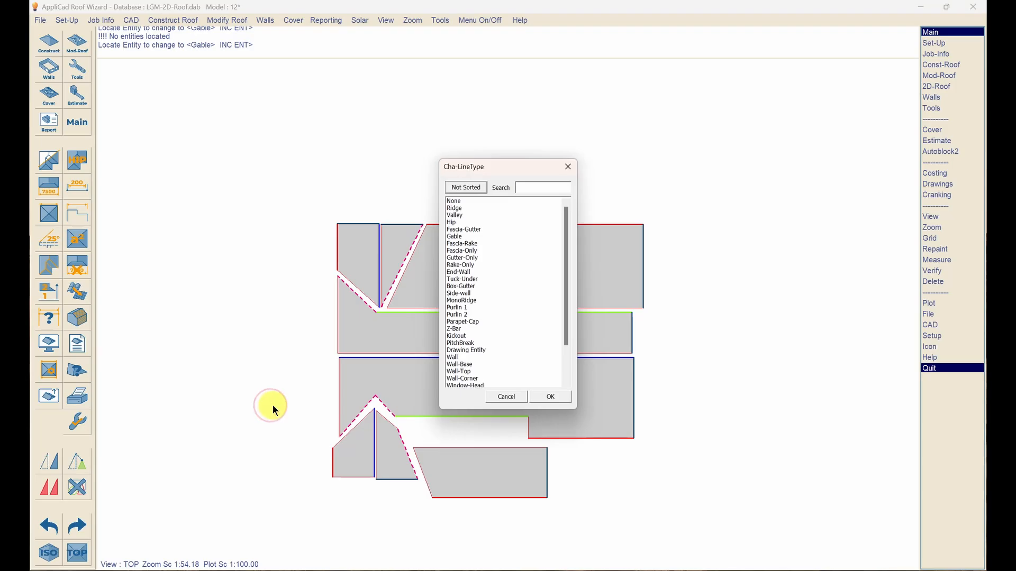
pyautogui.doubleClick(460, 237)
pyautogui.click(337, 313)
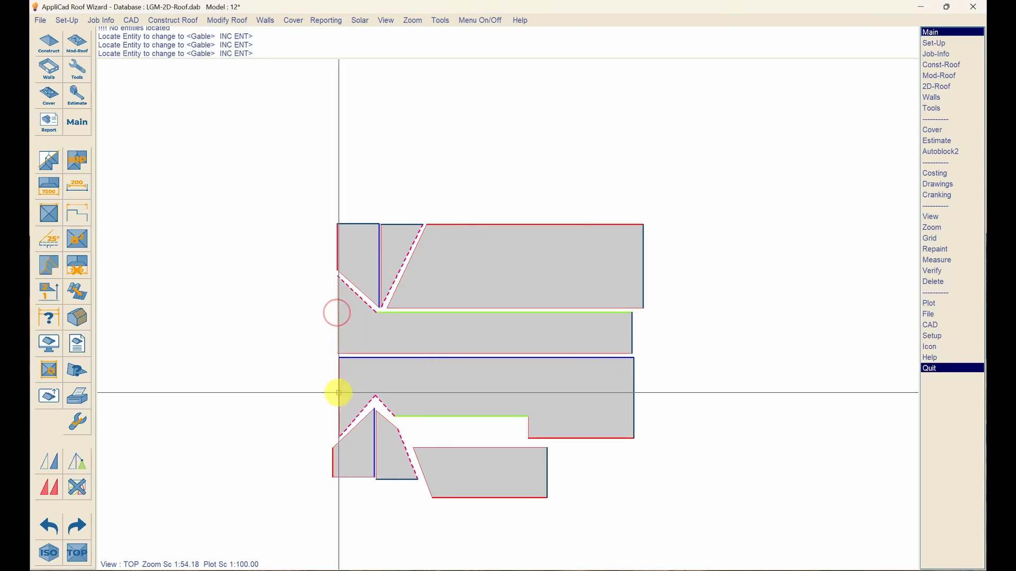
pyautogui.click(339, 393)
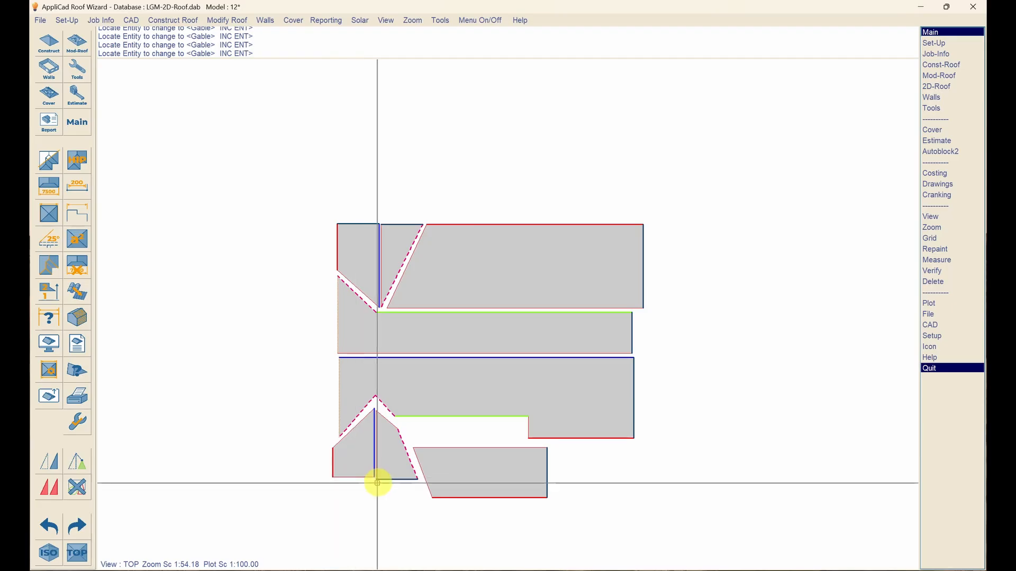
pyautogui.click(364, 474)
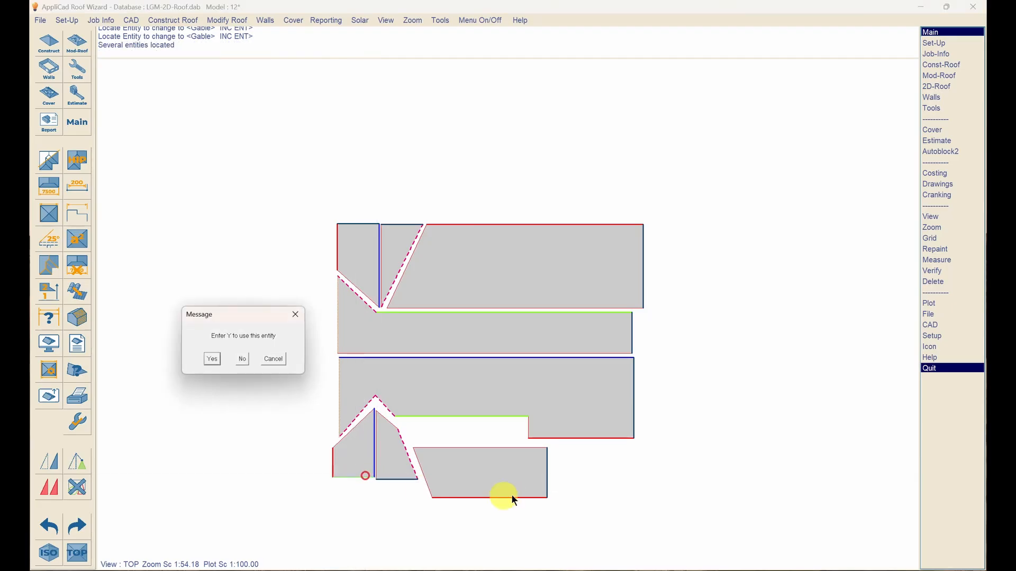
pyautogui.click(702, 450)
pyautogui.rightClick(735, 419)
pyautogui.click(736, 418)
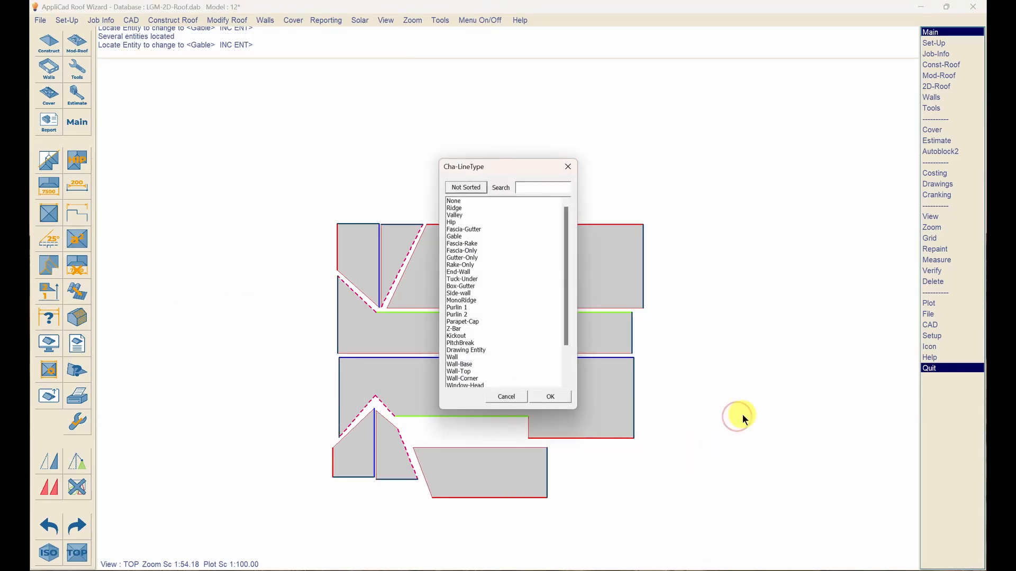
pyautogui.press('Escape')
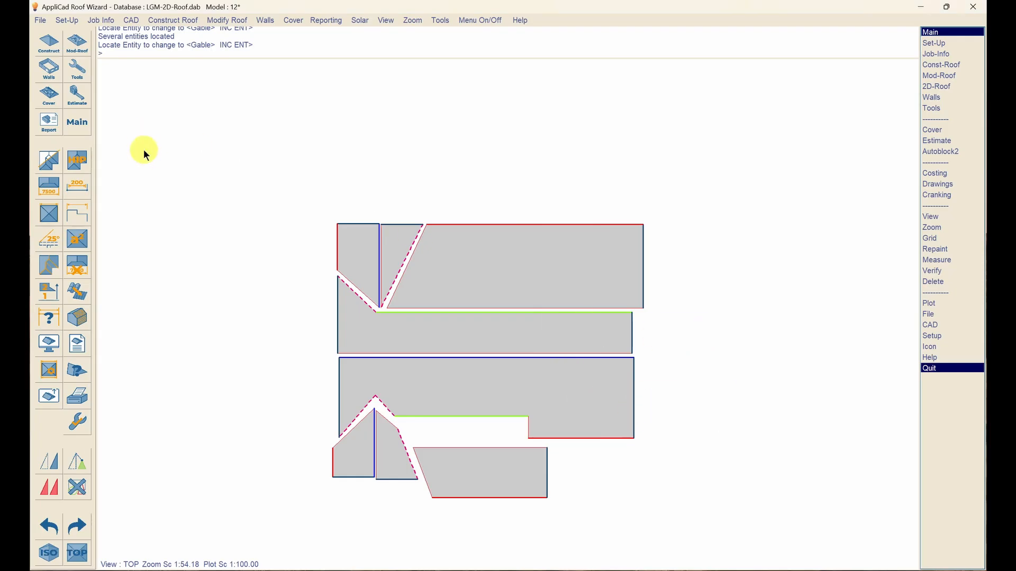
pyautogui.click(79, 161)
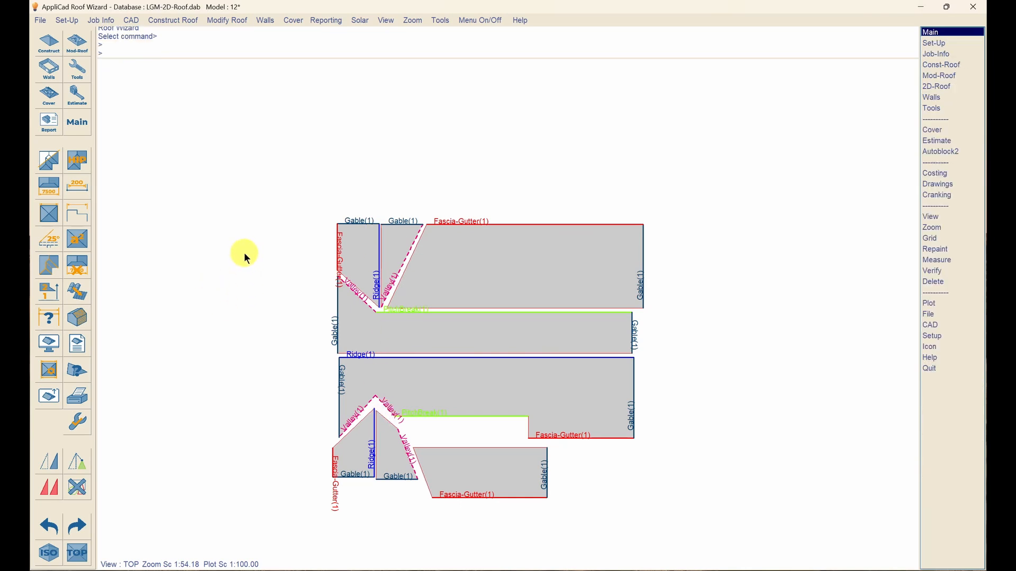
pyautogui.click(87, 165)
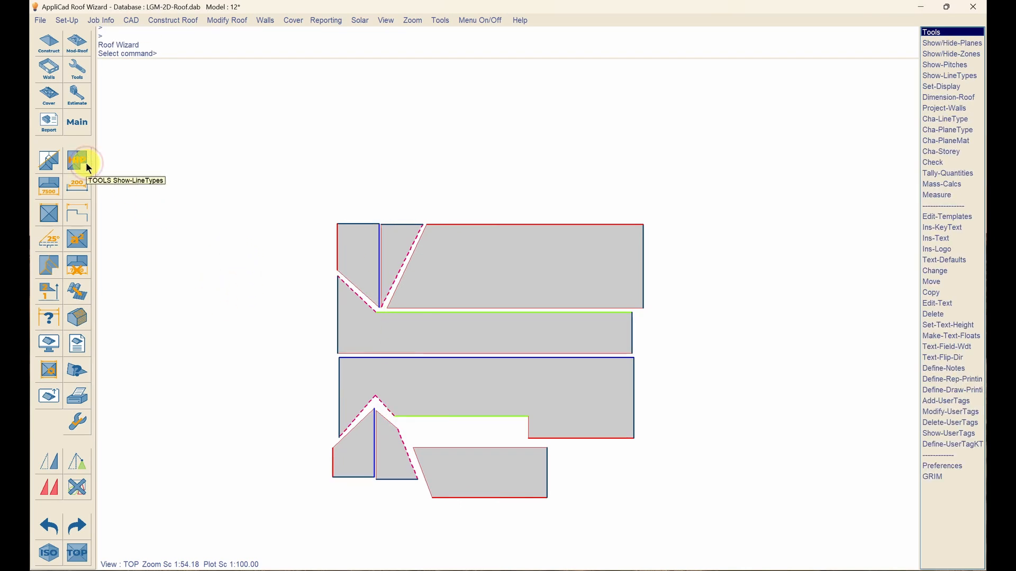
# - Cover the roof with Englert Standing Seam 16.00 metal panels in Colour T B A
pyautogui.click(48, 96)
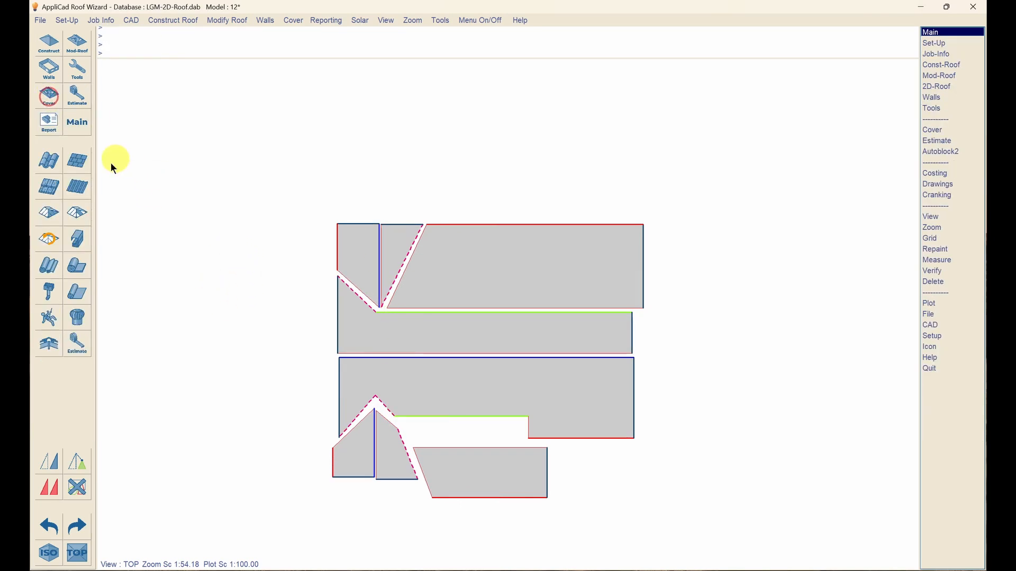
pyautogui.click(77, 190)
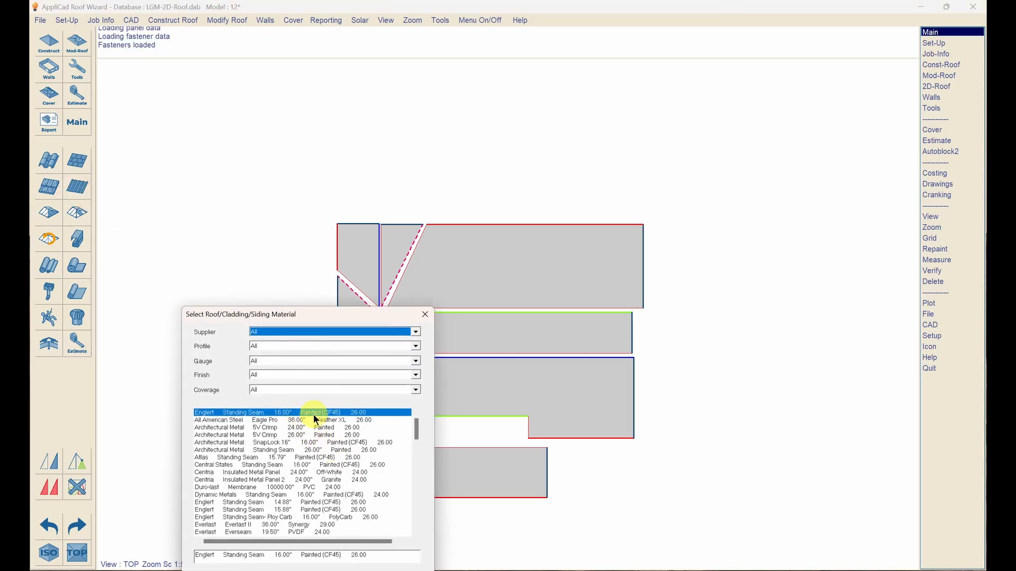
pyautogui.moveTo(388, 316); pyautogui.dragTo(358, 121)
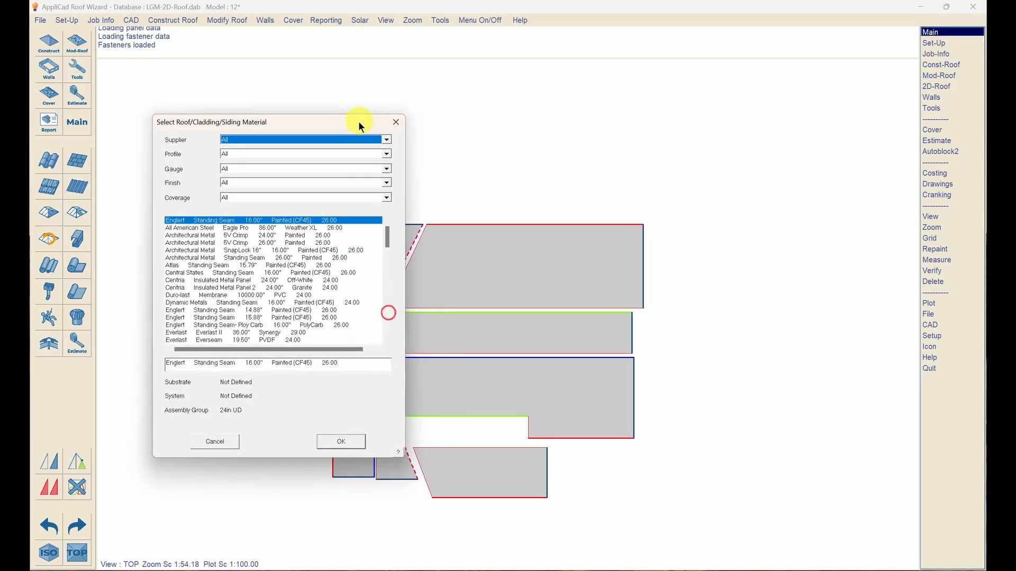
pyautogui.click(338, 437)
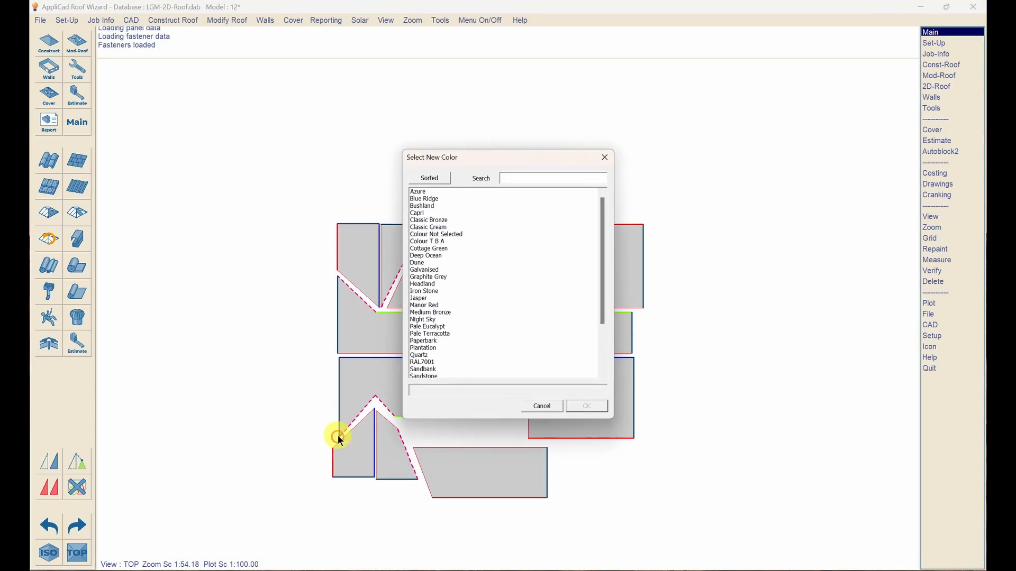
pyautogui.click(434, 242)
pyautogui.click(587, 407)
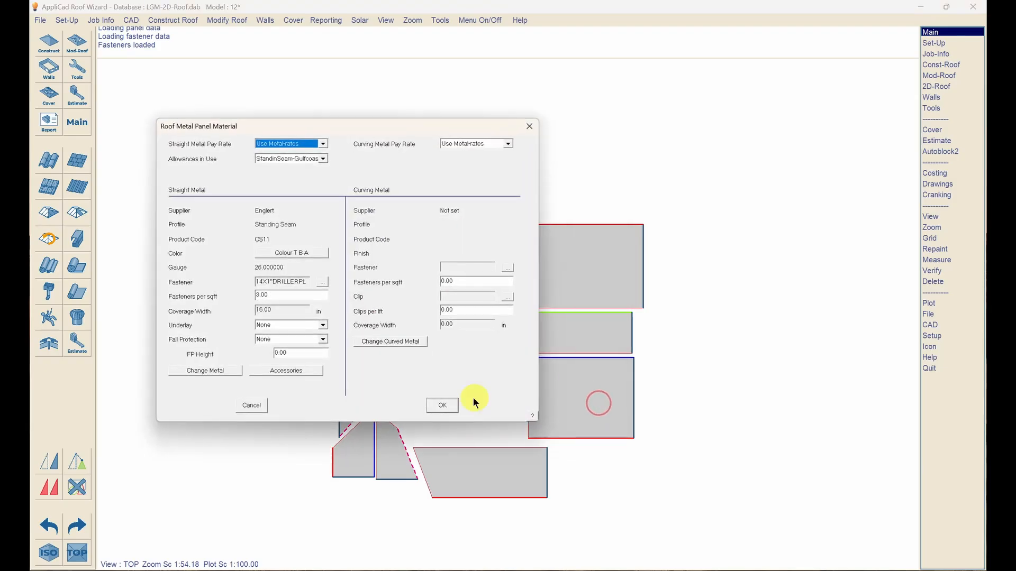
pyautogui.click(449, 405)
pyautogui.click(76, 96)
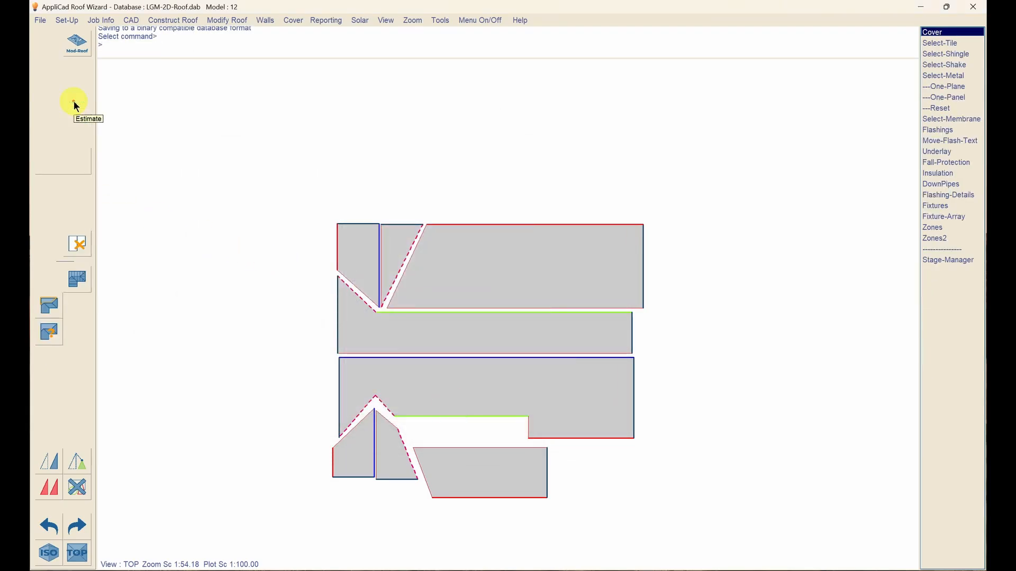
# - Generate panels on all roof planes and review the cutting list: 2981.0 sqft, 3.85% waste
pyautogui.click(78, 281)
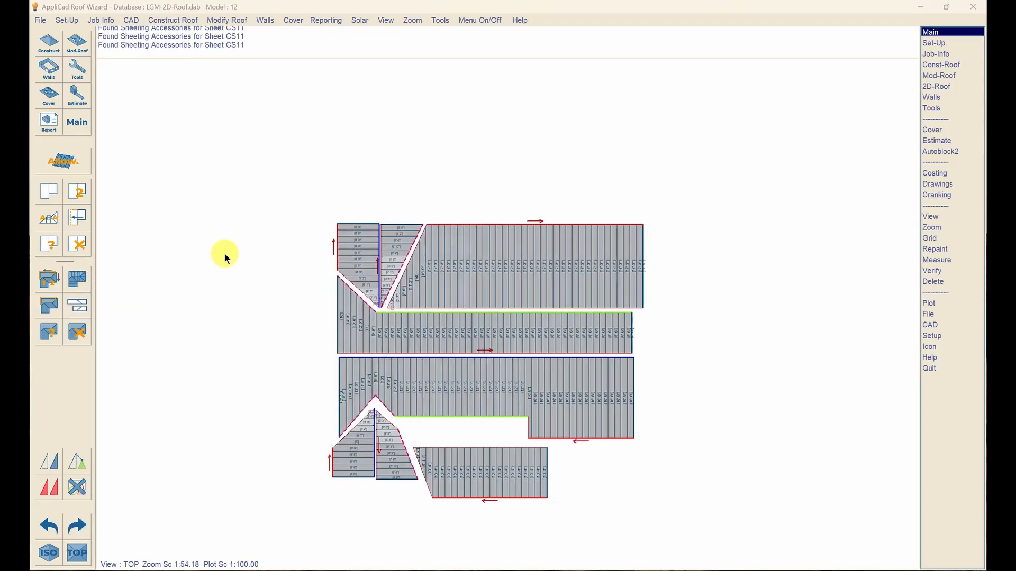
pyautogui.moveTo(398, 126)
pyautogui.mouseDown()
pyautogui.moveTo(330, 92)
pyautogui.moveTo(744, 175)
pyautogui.moveTo(741, 187)
pyautogui.mouseUp()
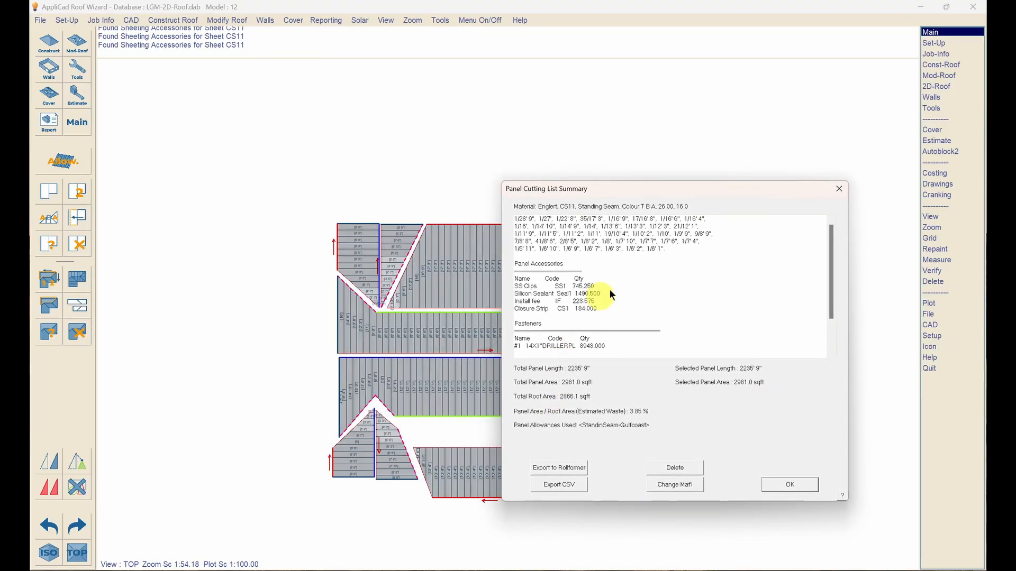